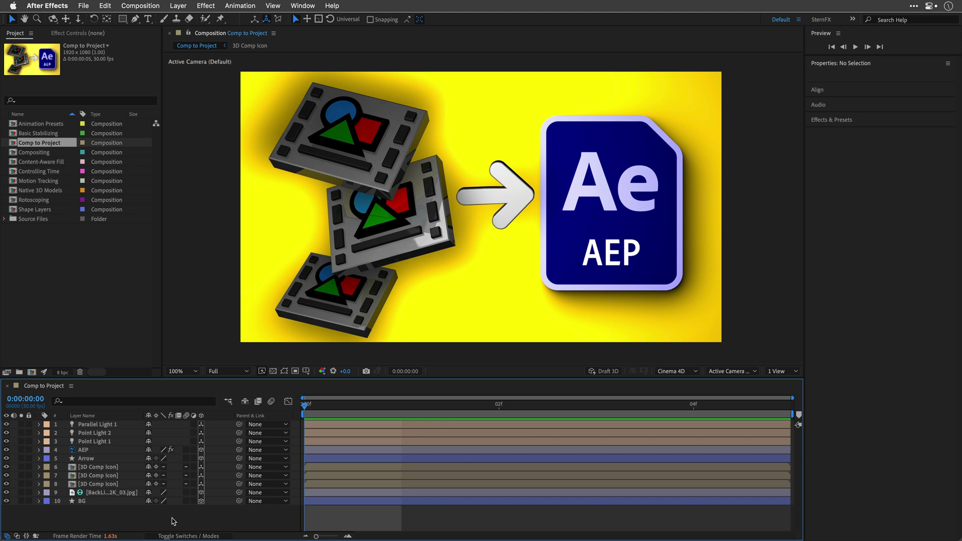
Step: Start a new, empty After Effects project
{"action": "left_click", "coordinate": [45, 144]}
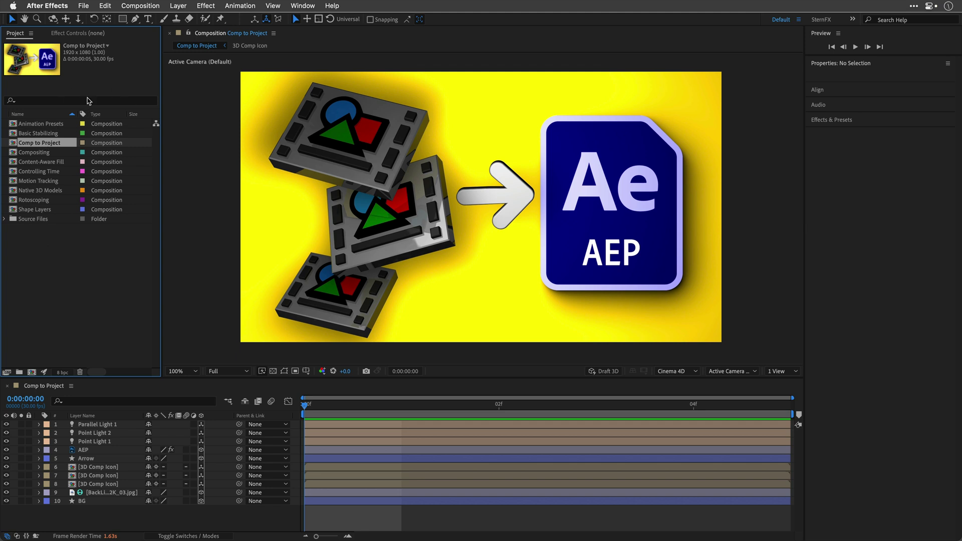
{"action": "left_click", "coordinate": [84, 5]}
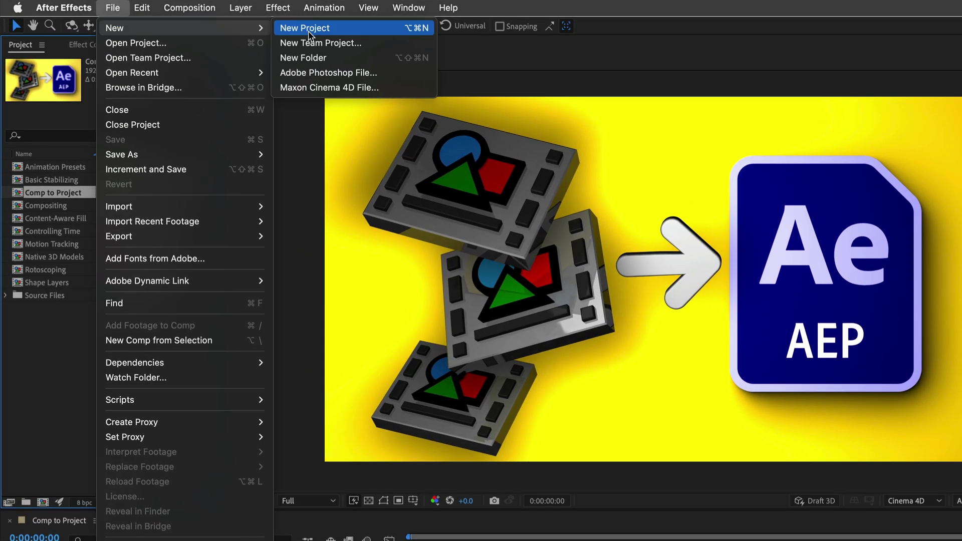
{"action": "left_click", "coordinate": [235, 21]}
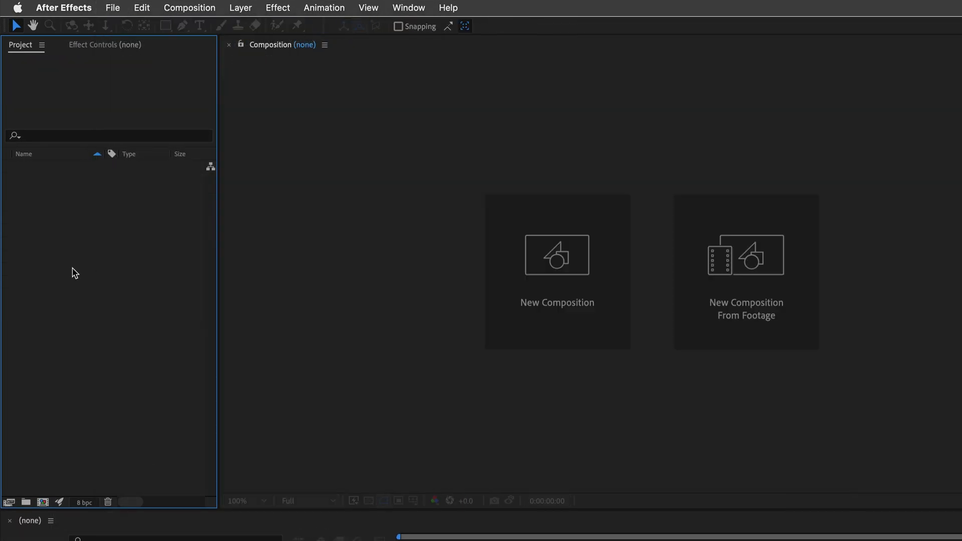
Step: Import Main Project.aep, expand its folder and select Comp to Project
{"action": "double_click", "coordinate": [87, 276]}
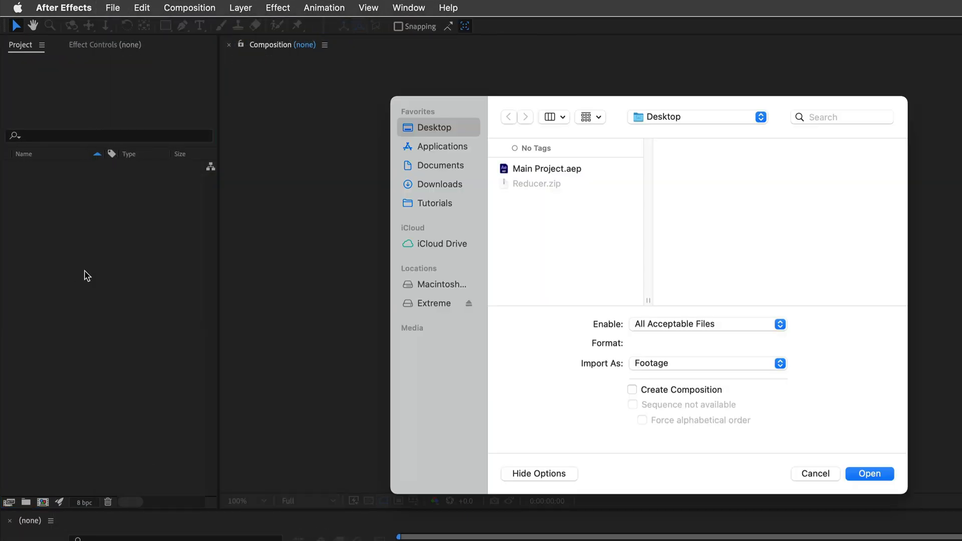
{"action": "left_click", "coordinate": [554, 171]}
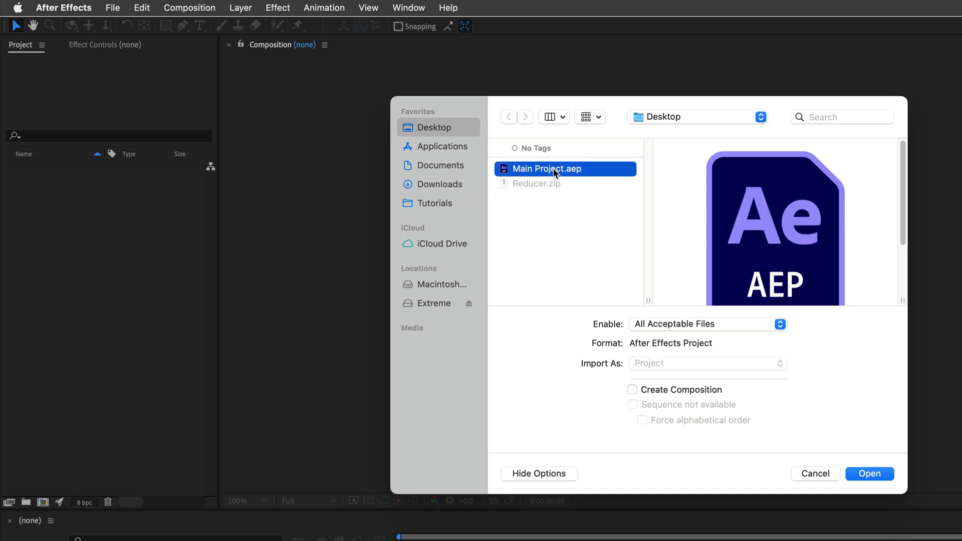
{"action": "left_click", "coordinate": [861, 476]}
{"action": "left_click", "coordinate": [7, 167]}
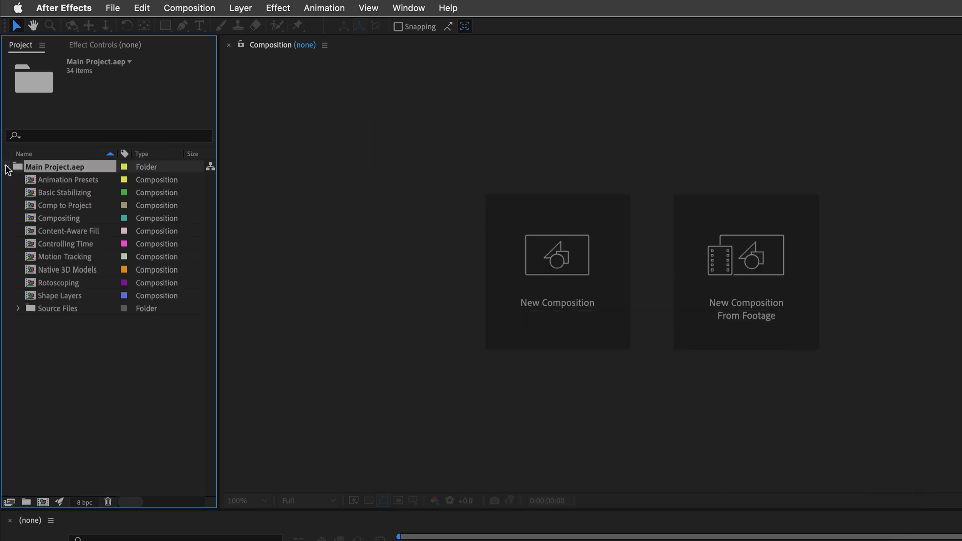
{"action": "left_click", "coordinate": [55, 193]}
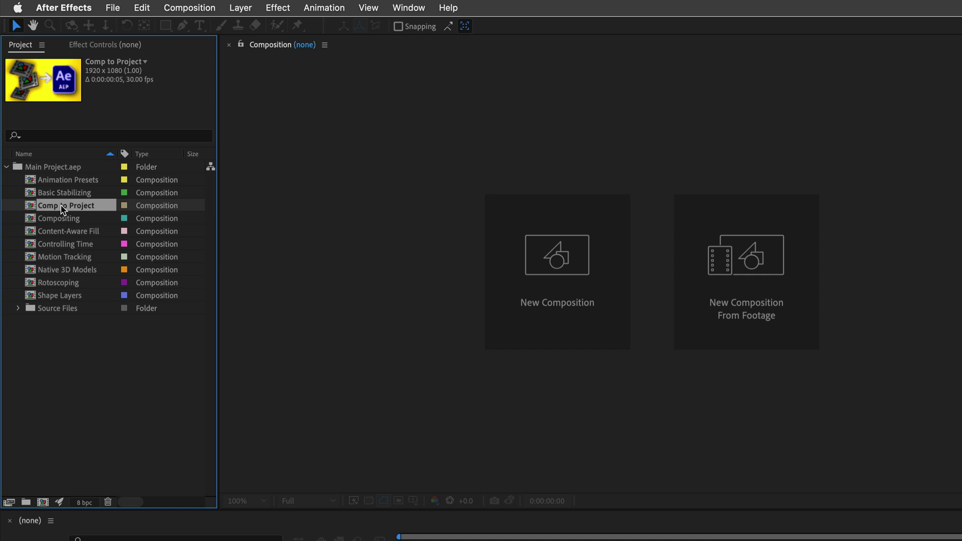
Step: Reopen the recent Main Project.aep without saving the untitled project
{"action": "left_click", "coordinate": [112, 7]}
{"action": "mouse_move", "coordinate": [132, 72]}
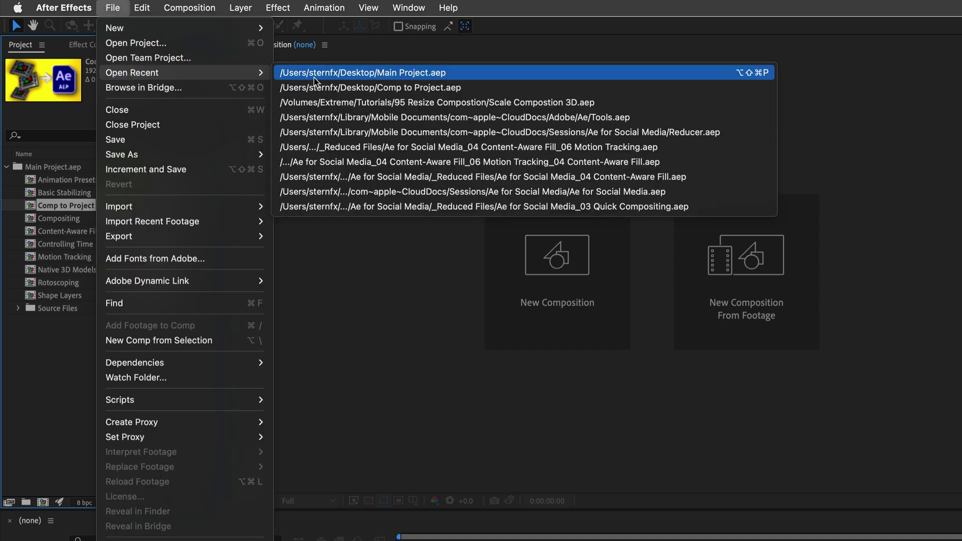
{"action": "left_click", "coordinate": [316, 73]}
{"action": "left_click", "coordinate": [661, 392]}
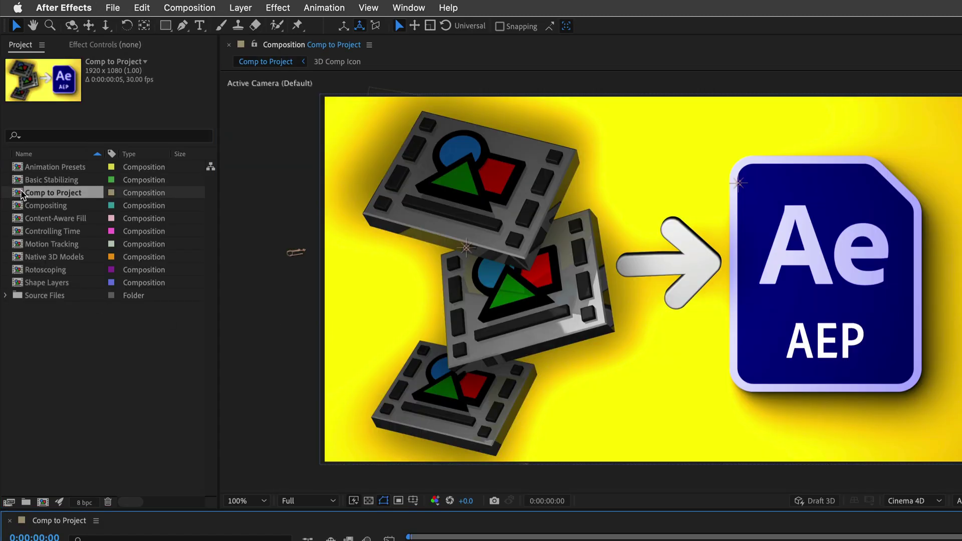
Step: Reduce the project to the Comp to Project composition, accepting the 27 deleted items
{"action": "left_click", "coordinate": [21, 194]}
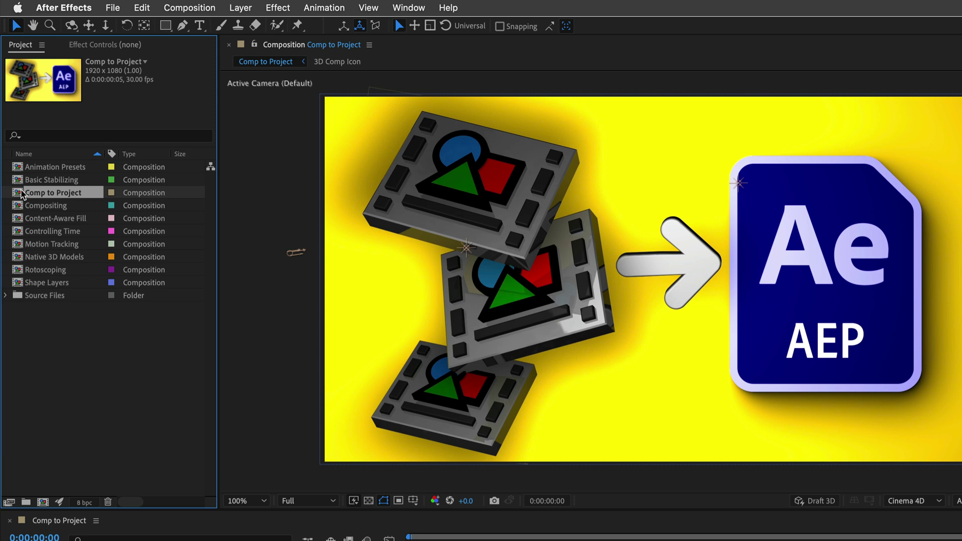
{"action": "left_click", "coordinate": [121, 6]}
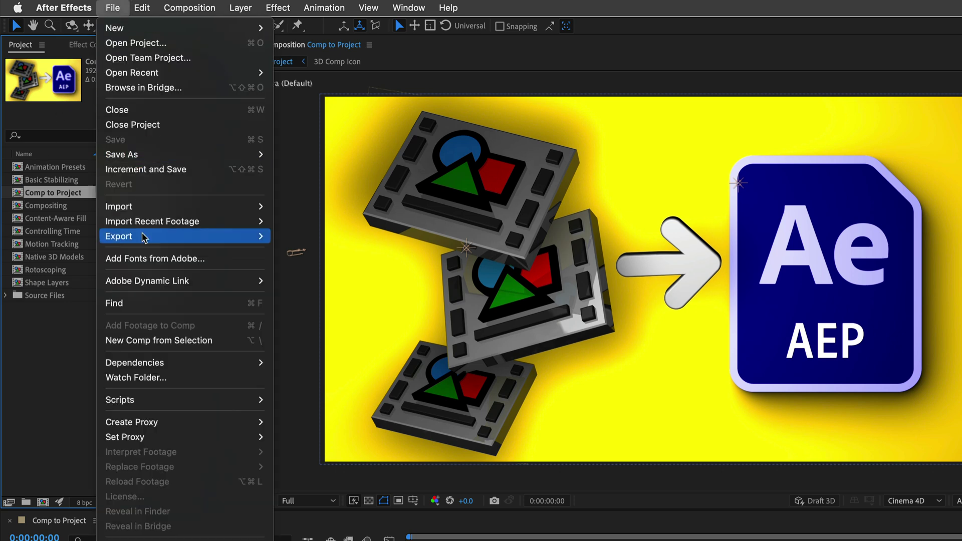
{"action": "mouse_move", "coordinate": [135, 363]}
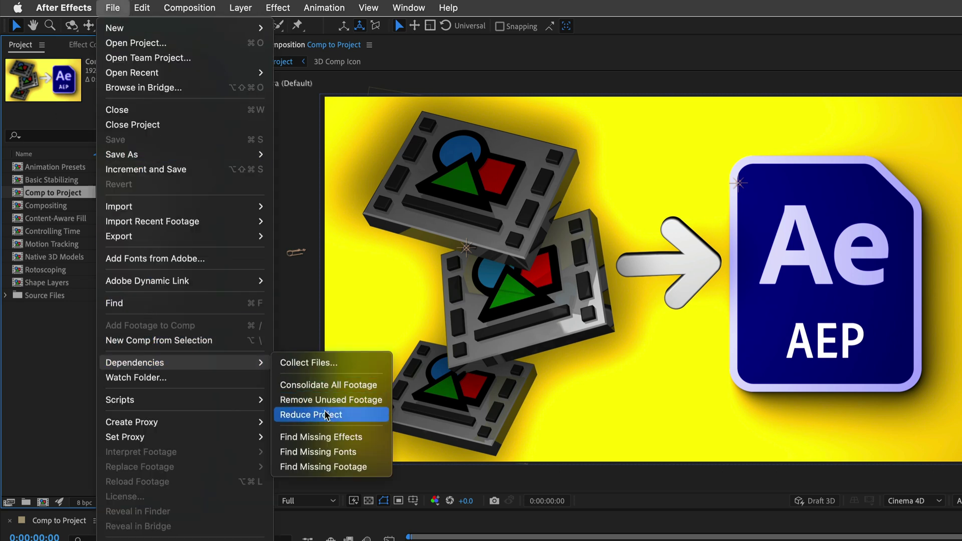
{"action": "left_click", "coordinate": [326, 416]}
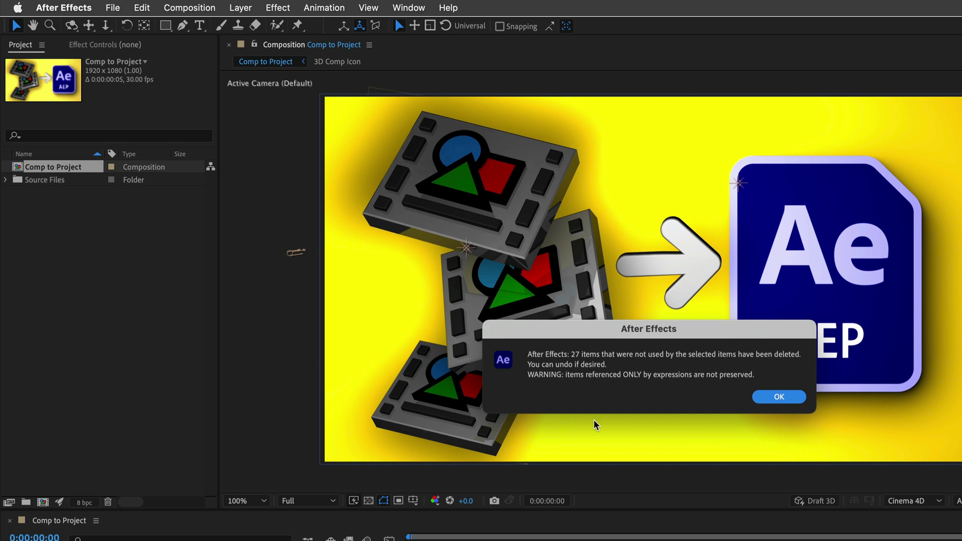
{"action": "left_click", "coordinate": [786, 404]}
{"action": "left_click", "coordinate": [119, 6]}
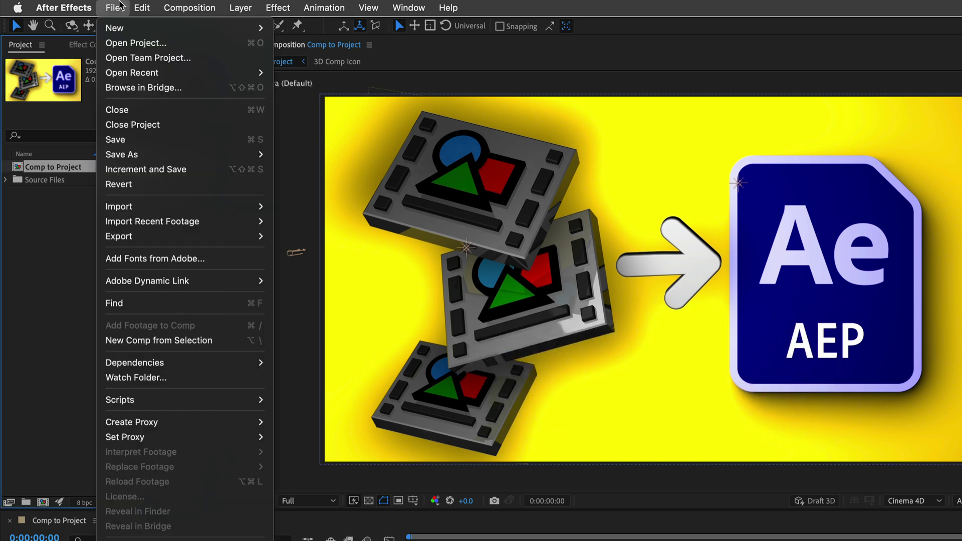
{"action": "mouse_move", "coordinate": [122, 154]}
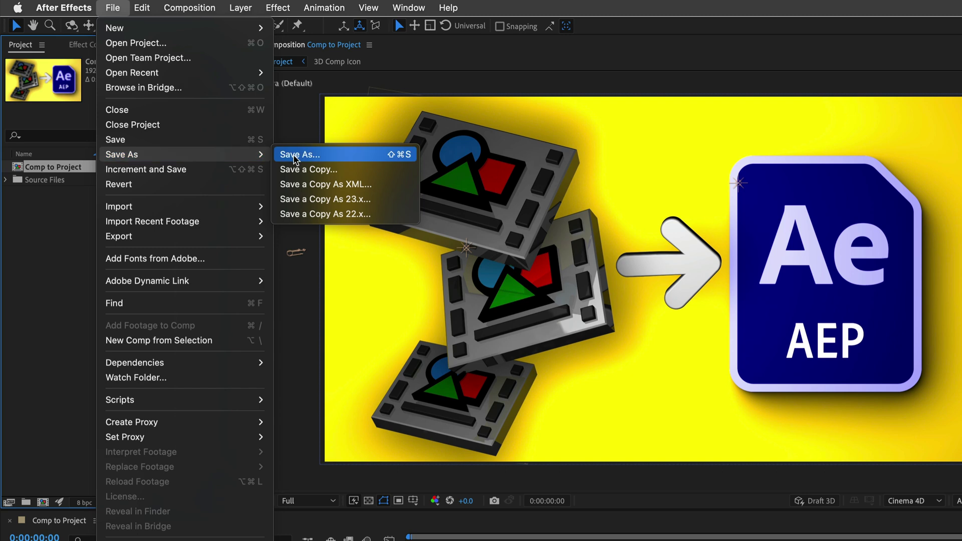
{"action": "left_click", "coordinate": [296, 156]}
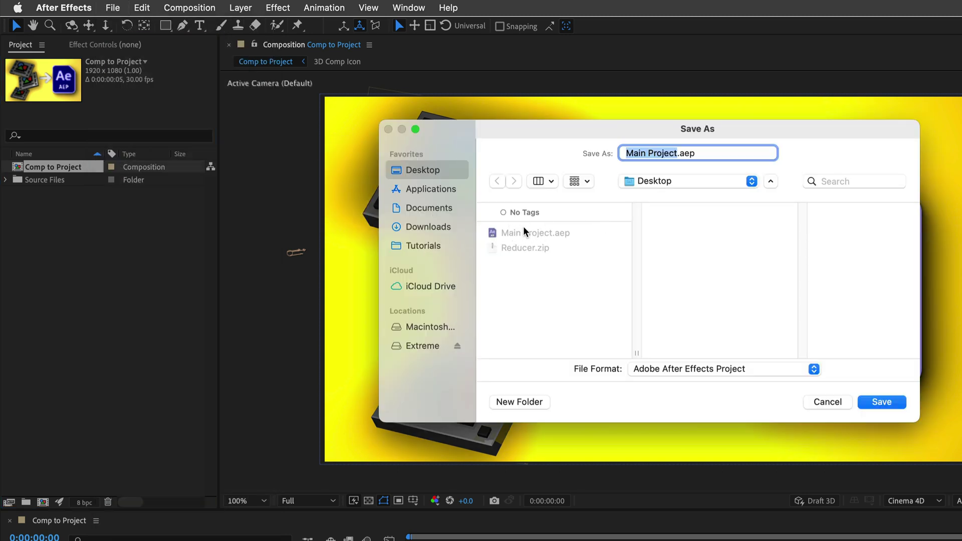
{"action": "left_click", "coordinate": [837, 405]}
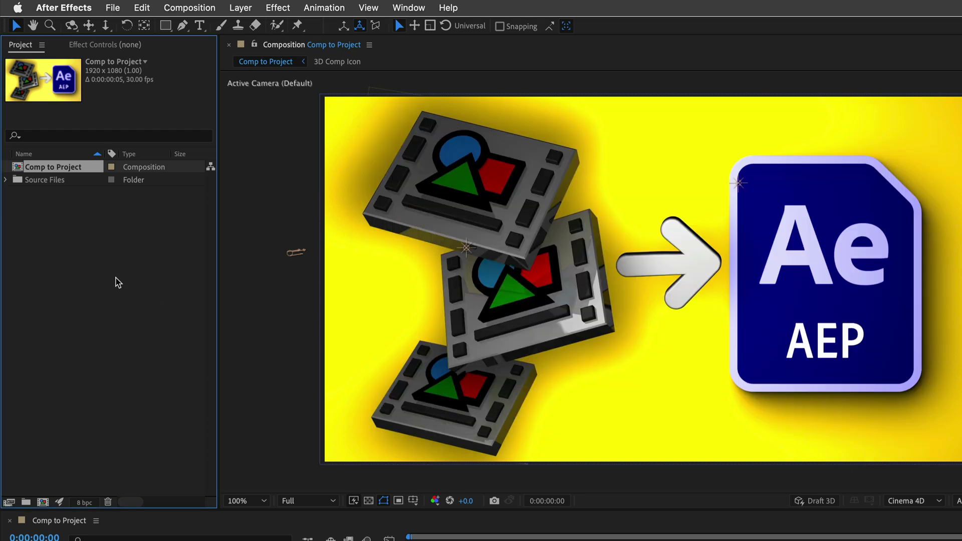
Step: Unzip Reducer.zip on the desktop into a Reducer folder
{"action": "left_click", "coordinate": [96, 261]}
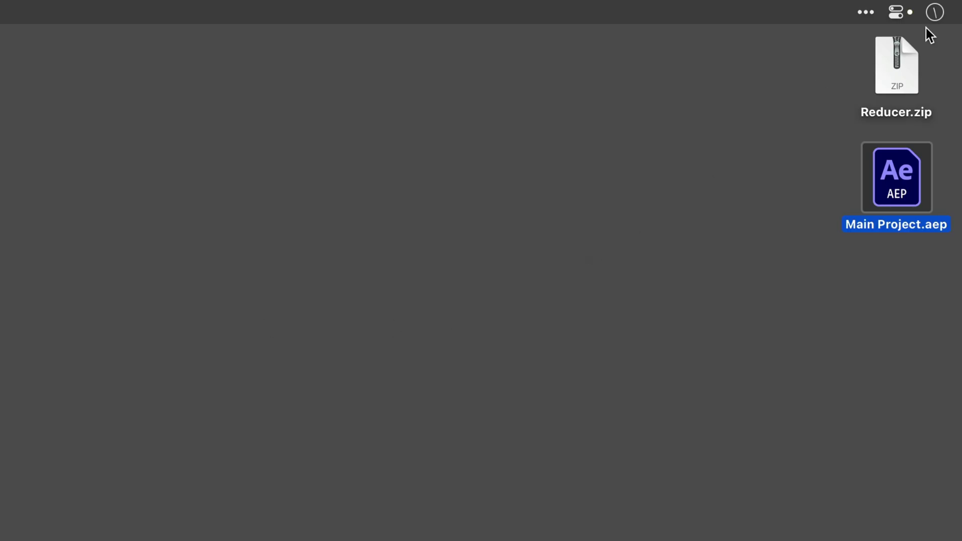
{"action": "double_click", "coordinate": [918, 57]}
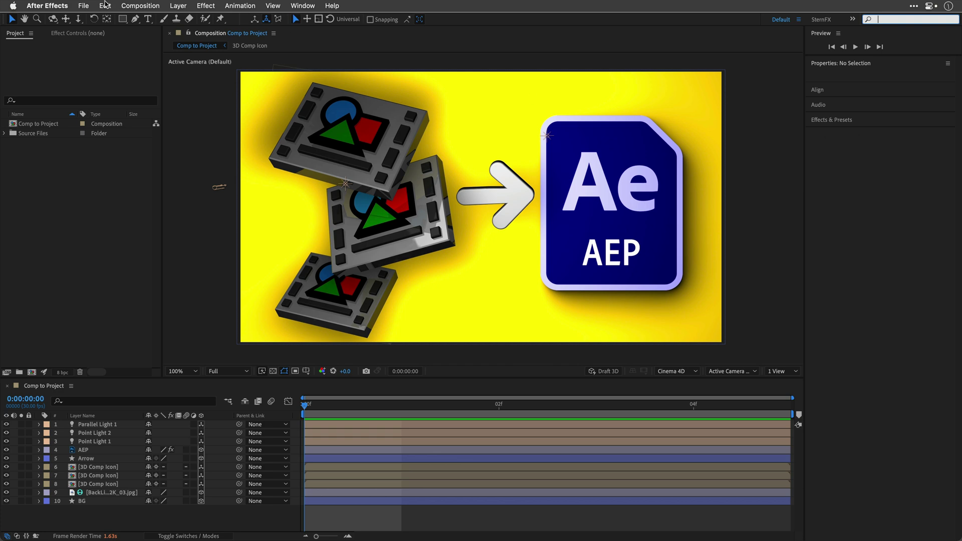
{"action": "left_click", "coordinate": [83, 6]}
{"action": "mouse_move", "coordinate": [121, 400]}
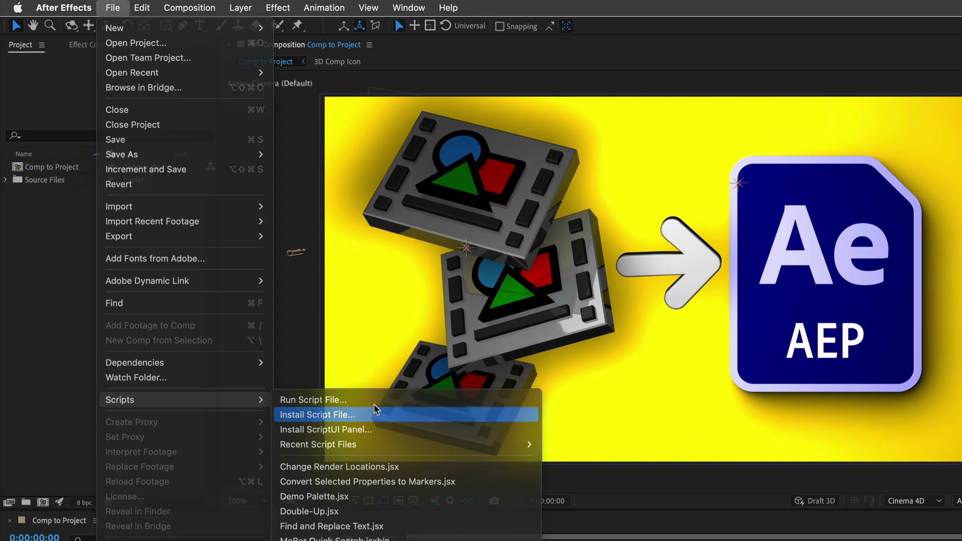
Step: Install Reducer.jsxbin from the Reducer folder as an After Effects script
{"action": "left_click", "coordinate": [244, 319]}
{"action": "left_click", "coordinate": [538, 188]}
{"action": "left_click", "coordinate": [723, 199]}
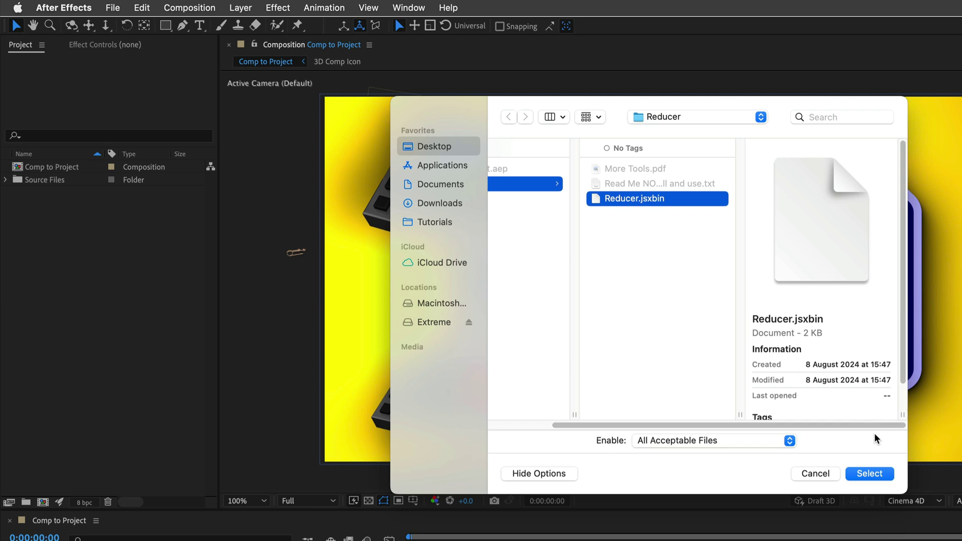
{"action": "left_click", "coordinate": [872, 474]}
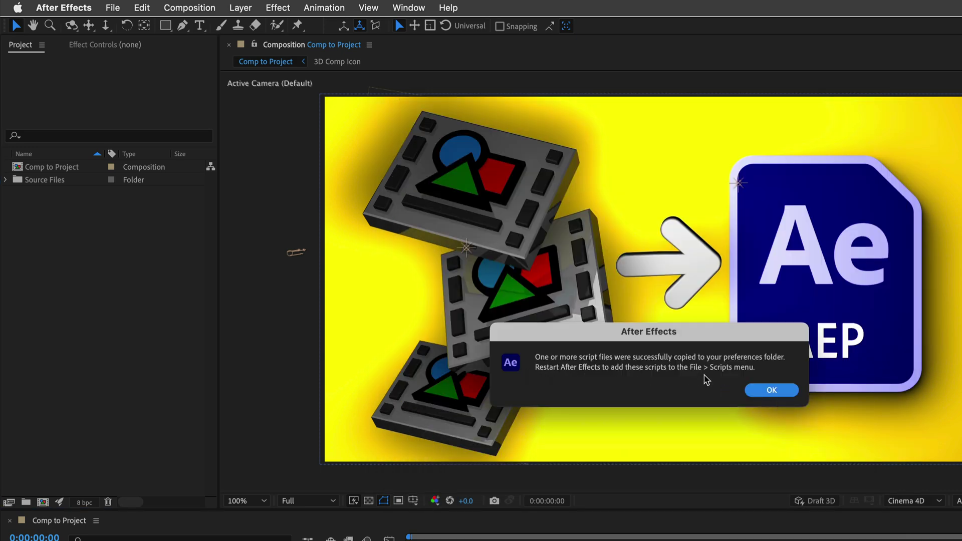
{"action": "left_click", "coordinate": [772, 390]}
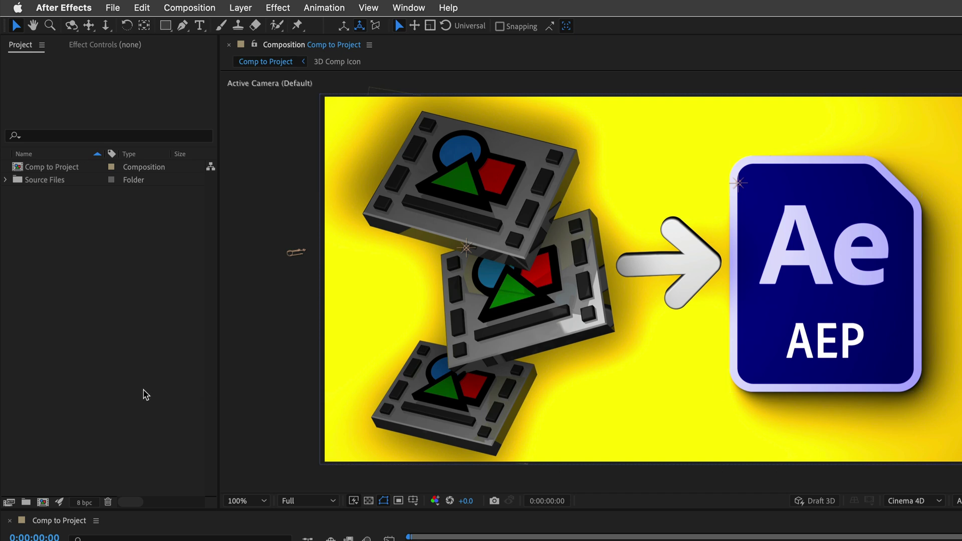
Step: Turn off 'Warn User When Executing Files' in Scripting & Expressions, then quit After Effects
{"action": "left_click", "coordinate": [95, 5]}
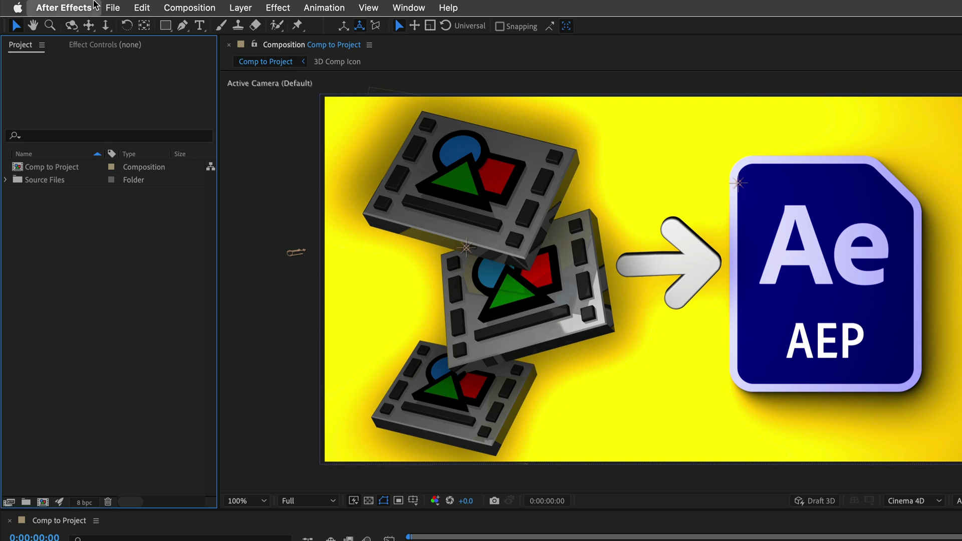
{"action": "mouse_move", "coordinate": [56, 50]}
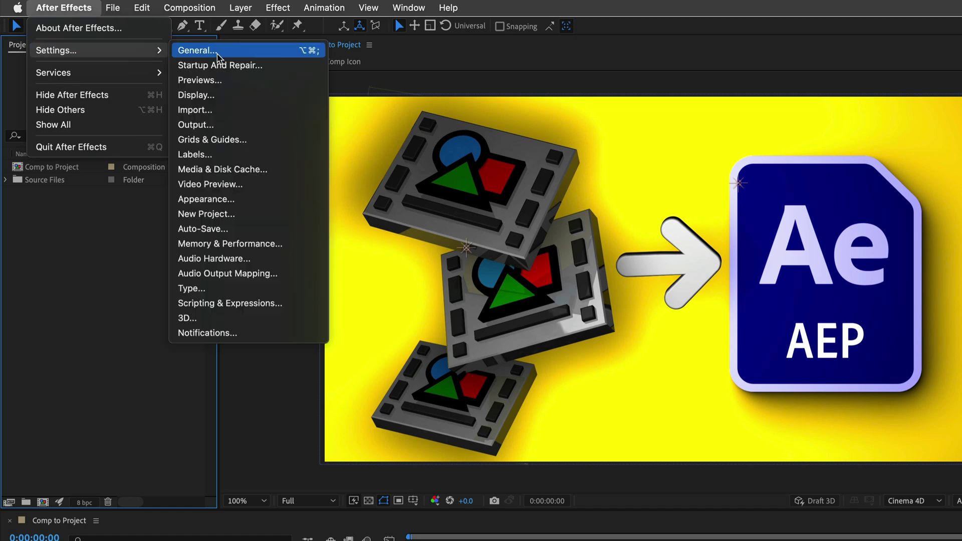
{"action": "left_click", "coordinate": [235, 301]}
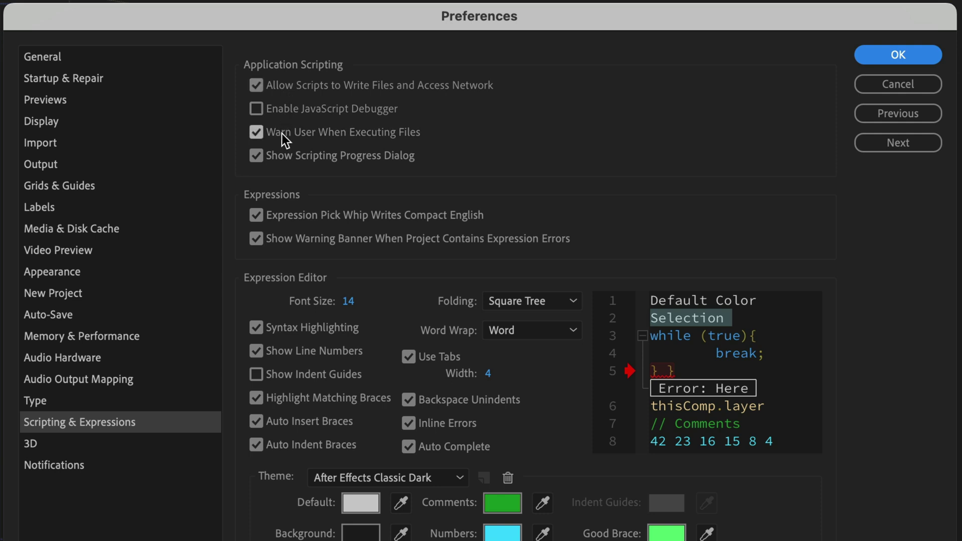
{"action": "left_click", "coordinate": [260, 135]}
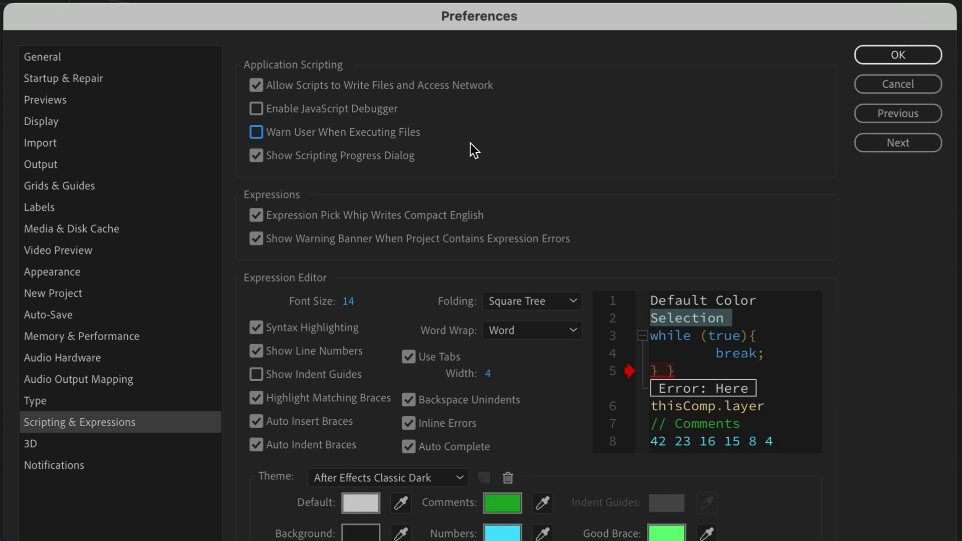
{"action": "left_click", "coordinate": [870, 55]}
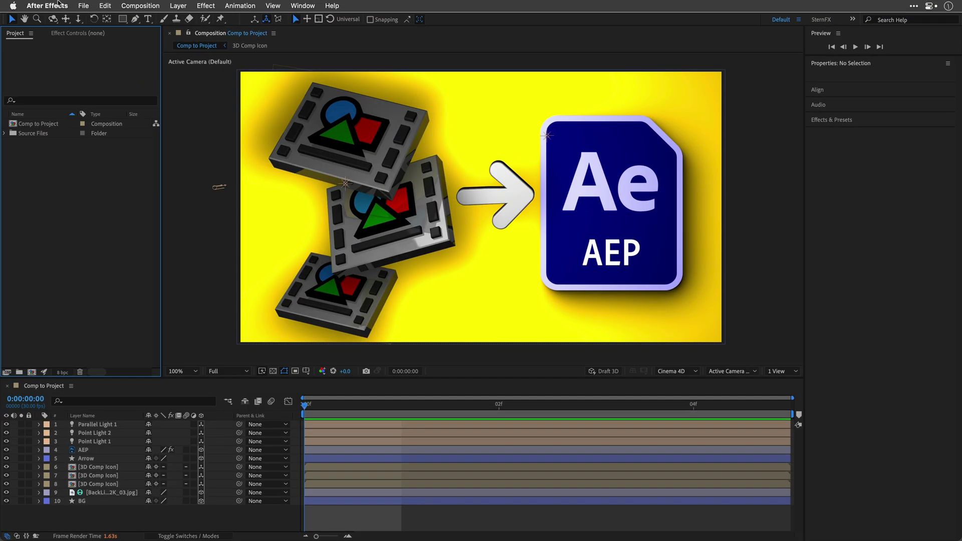
{"action": "left_click", "coordinate": [59, 4]}
{"action": "left_click", "coordinate": [60, 103]}
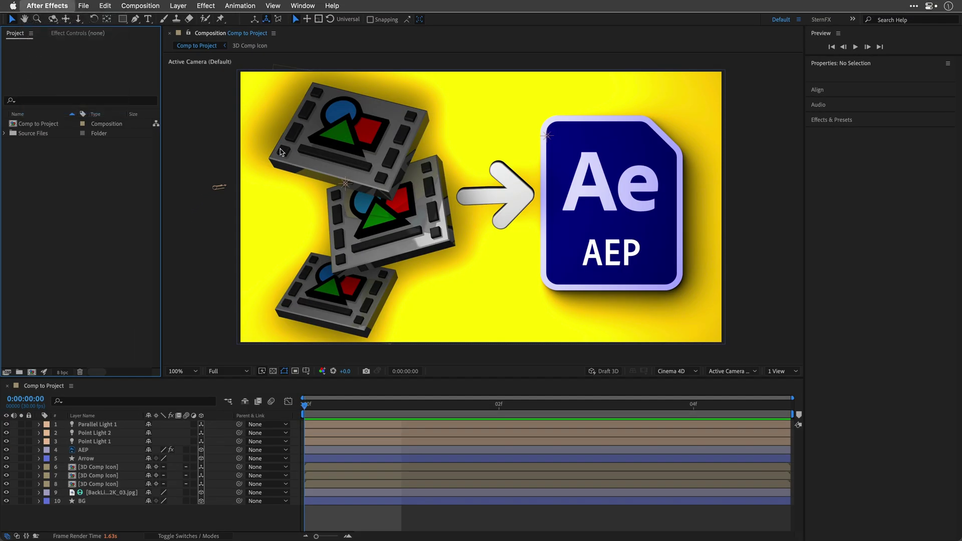
Step: Run the Reducer.jsxbin script on the Comp to Project composition
{"action": "left_click", "coordinate": [423, 293]}
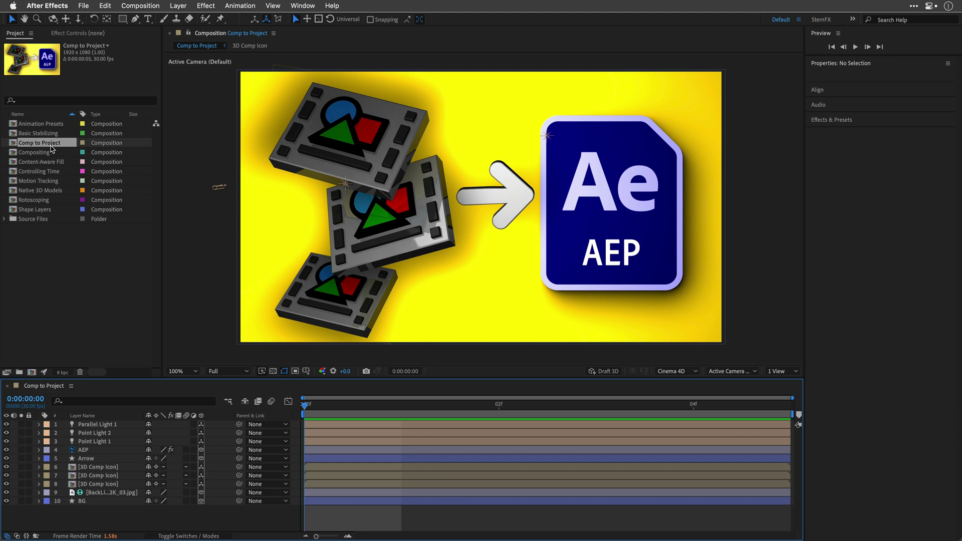
{"action": "left_click", "coordinate": [15, 143]}
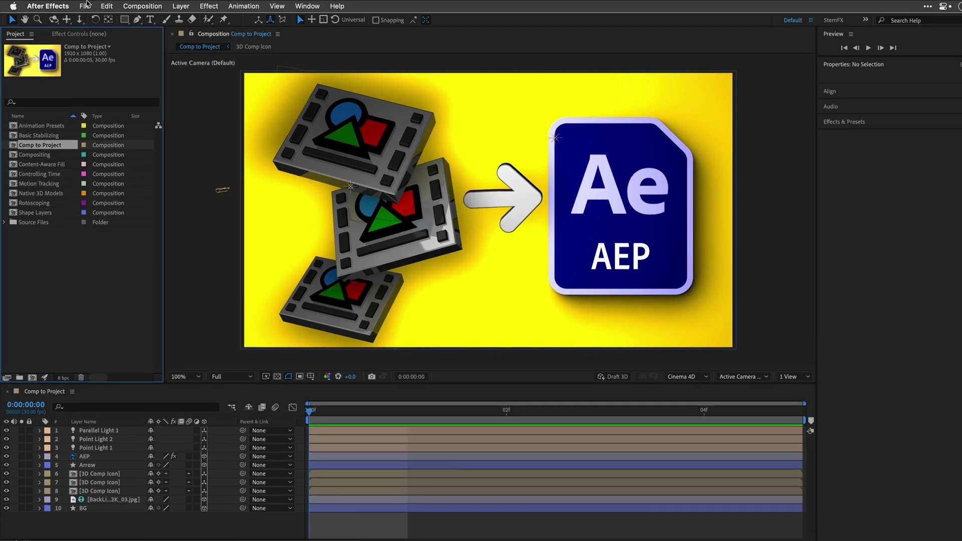
{"action": "left_click", "coordinate": [84, 6]}
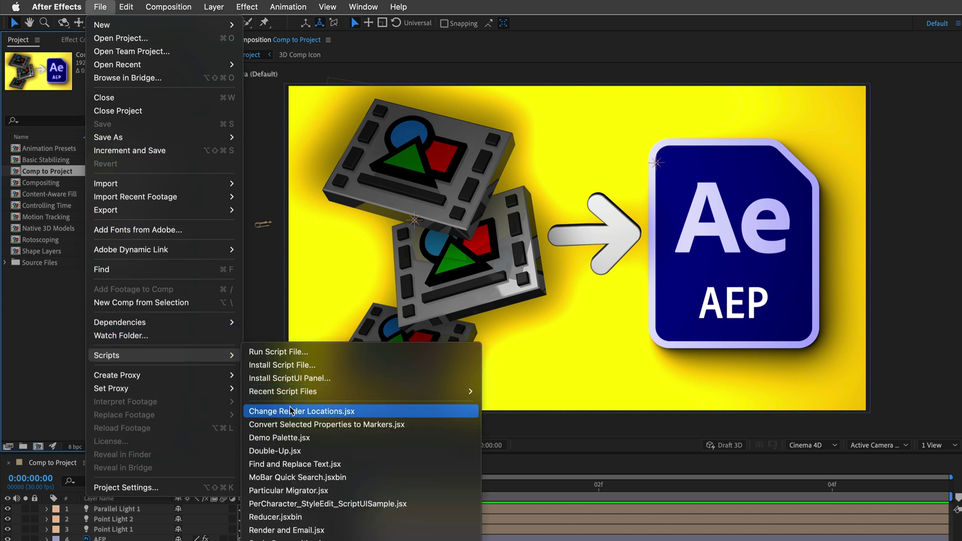
{"action": "mouse_move", "coordinate": [161, 355]}
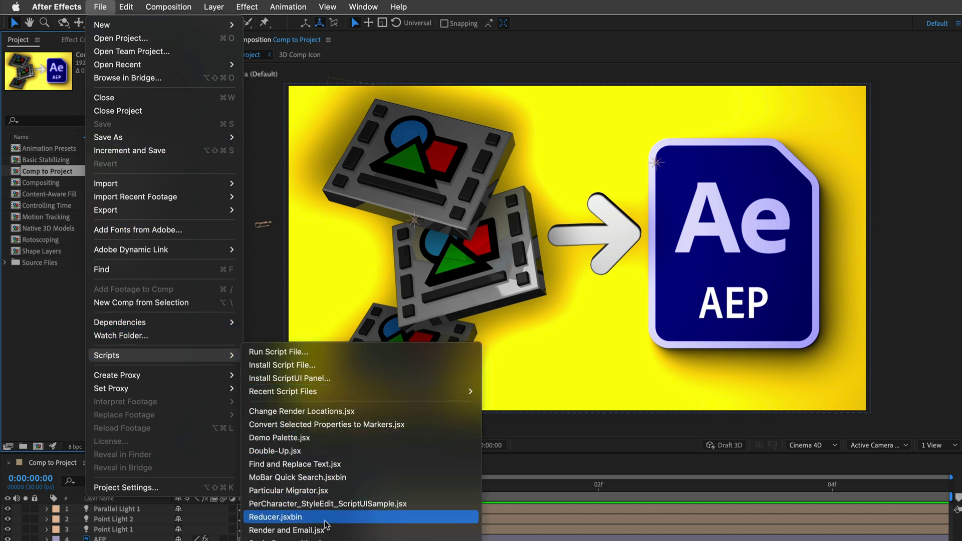
{"action": "left_click", "coordinate": [325, 523]}
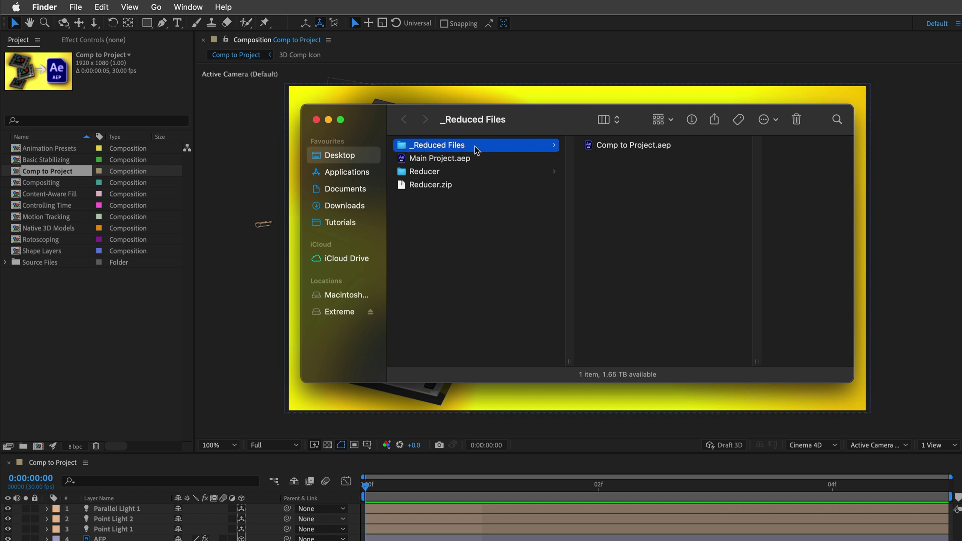
Step: Check the 1.7 MB Comp to Project.aep in _Reduced Files, then return to After Effects
{"action": "left_click", "coordinate": [632, 147]}
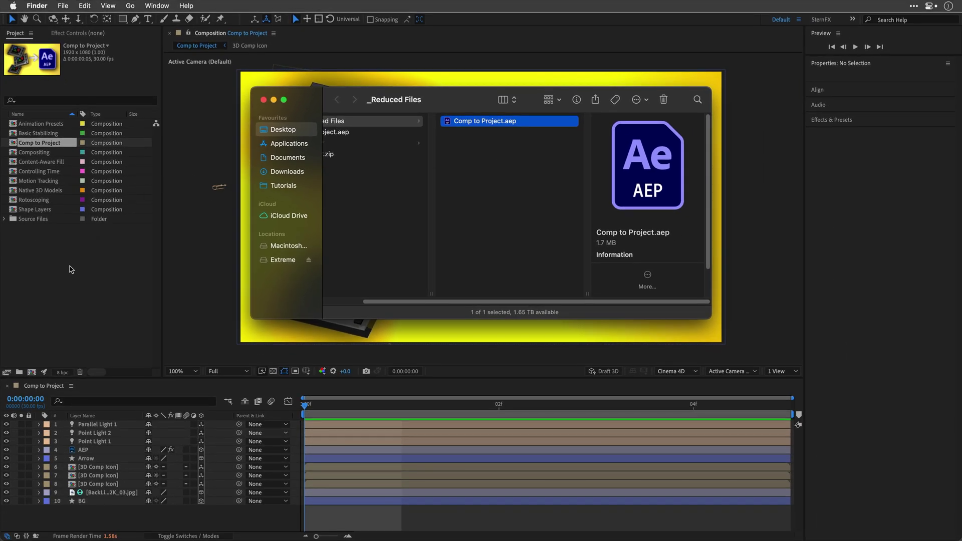
{"action": "left_click", "coordinate": [71, 270]}
{"action": "left_click", "coordinate": [83, 6]}
{"action": "mouse_move", "coordinate": [85, 20]}
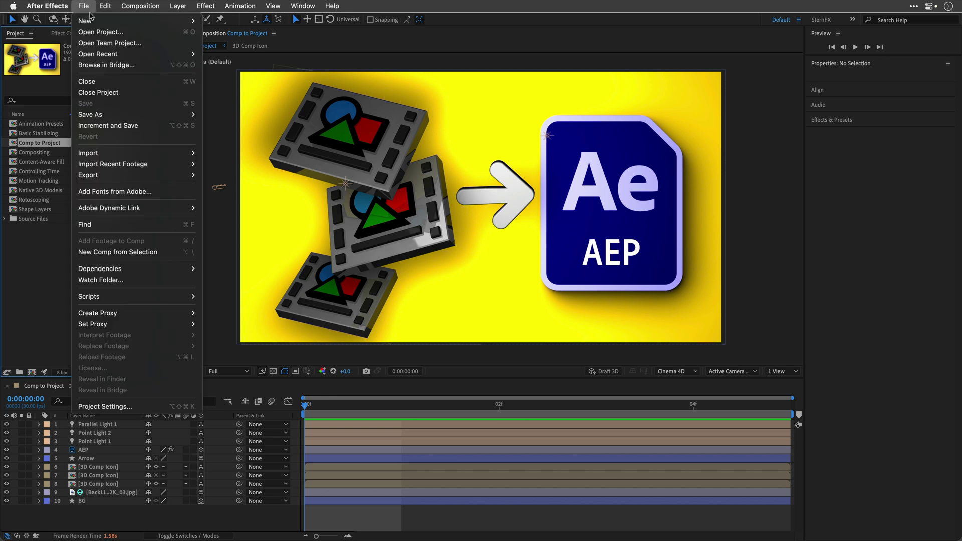
Step: In a new project, import Comp to Project.aep from Finder and open its Comp to Project composition
{"action": "left_click", "coordinate": [213, 21]}
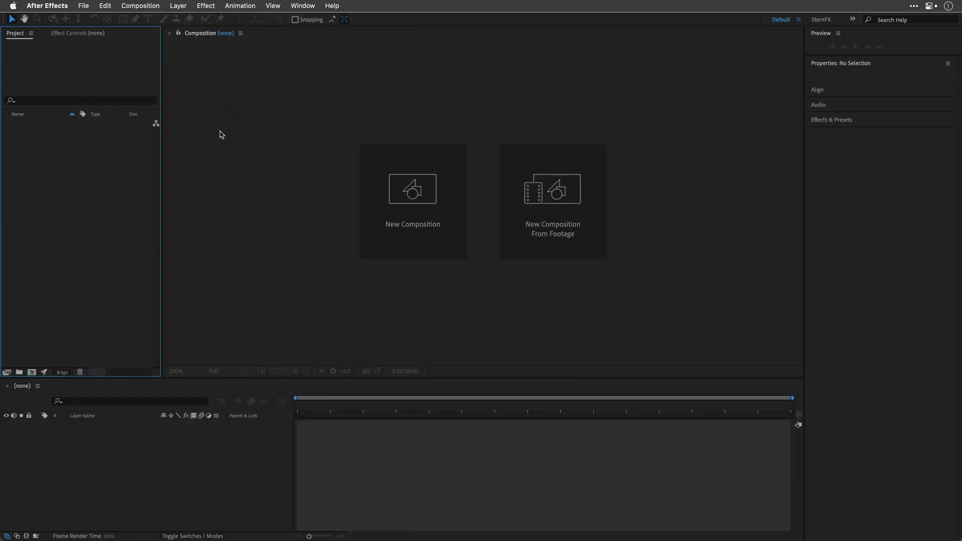
{"action": "key", "text": "super+Tab"}
{"action": "left_click_drag", "start_coordinate": [471, 121], "coordinate": [70, 161]}
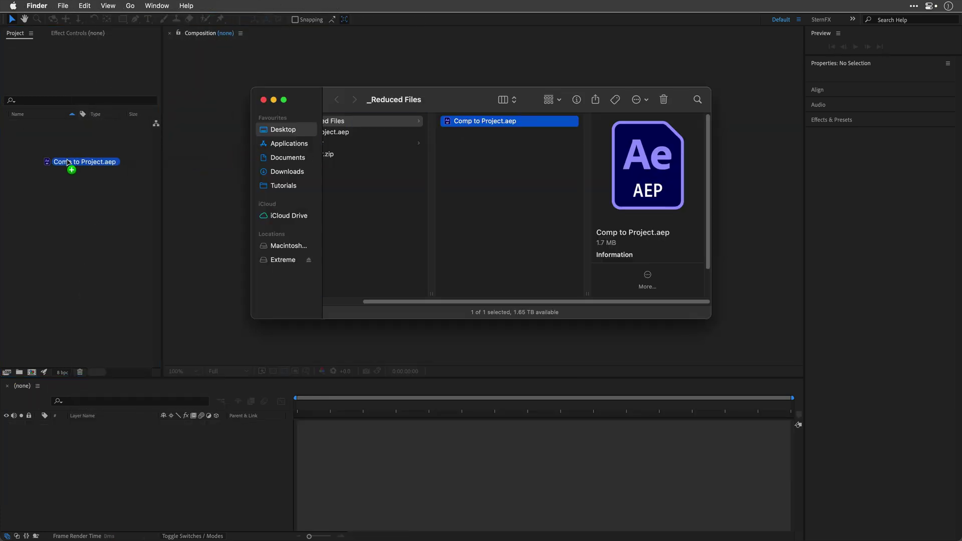
{"action": "left_click", "coordinate": [4, 124]}
{"action": "double_click", "coordinate": [43, 133]}
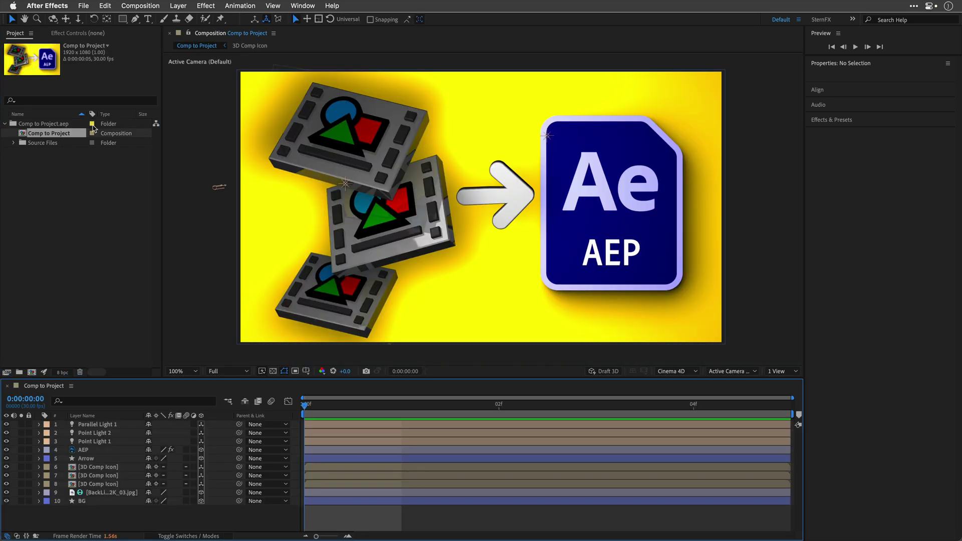
{"action": "left_click", "coordinate": [106, 5]}
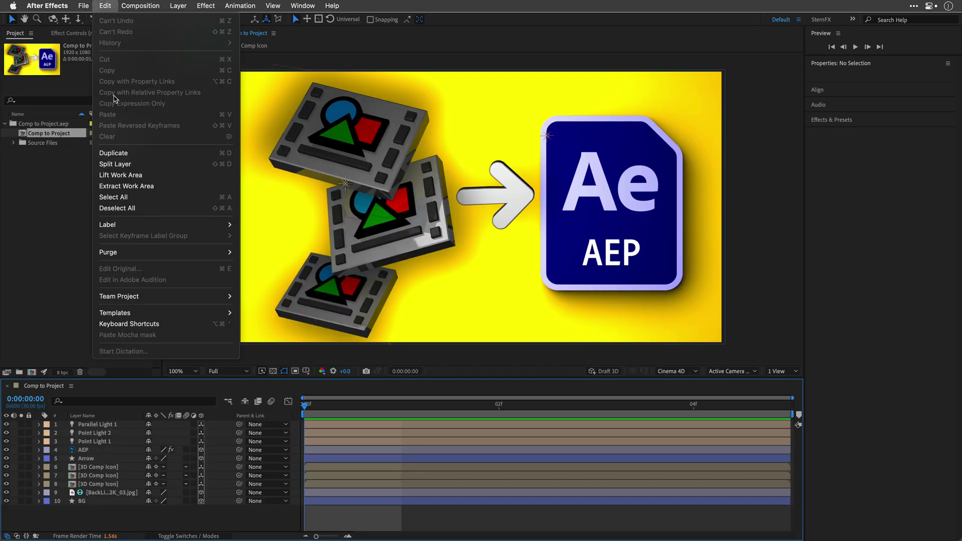
{"action": "left_click", "coordinate": [152, 323]}
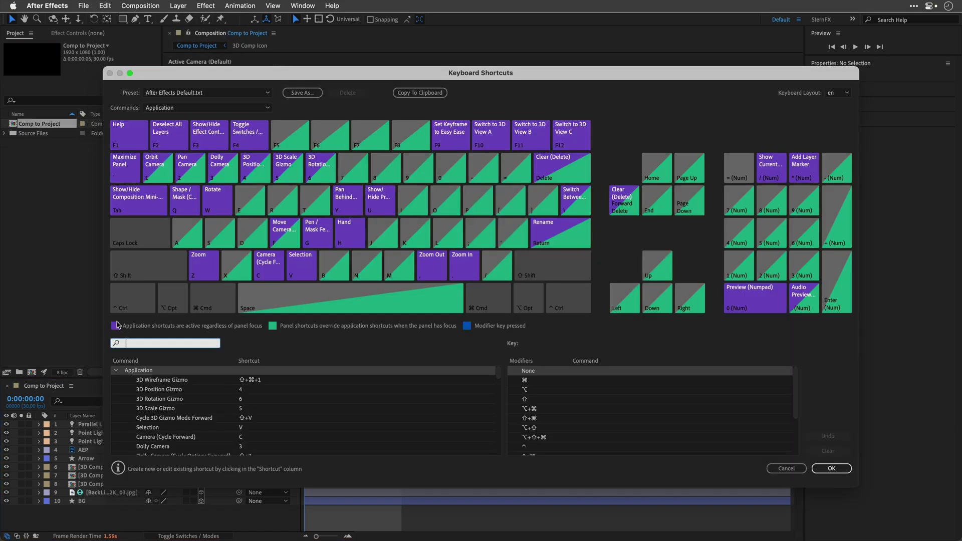
{"action": "type", "text": "Redu"}
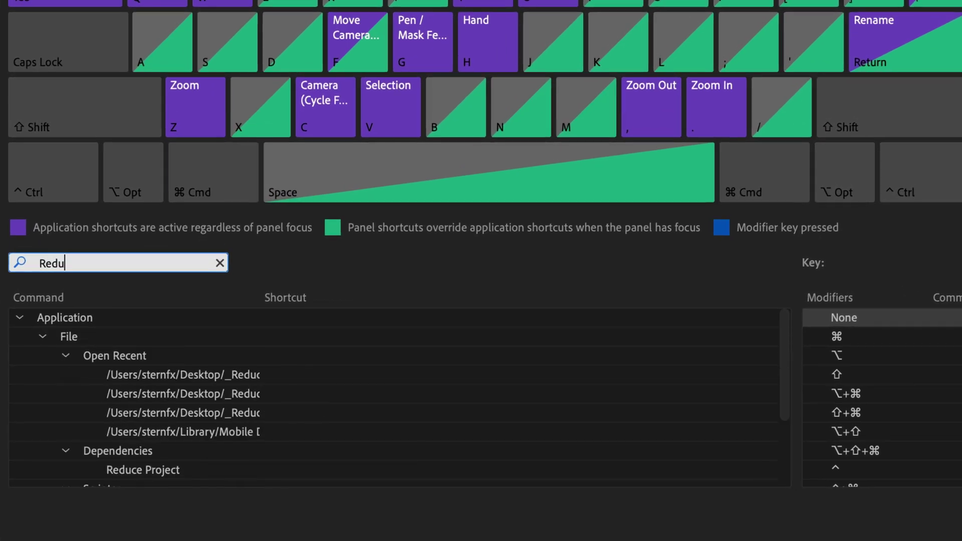
{"action": "type", "text": "cer"}
{"action": "scroll", "coordinate": [134, 407], "scroll_direction": "down", "scroll_amount": 1}
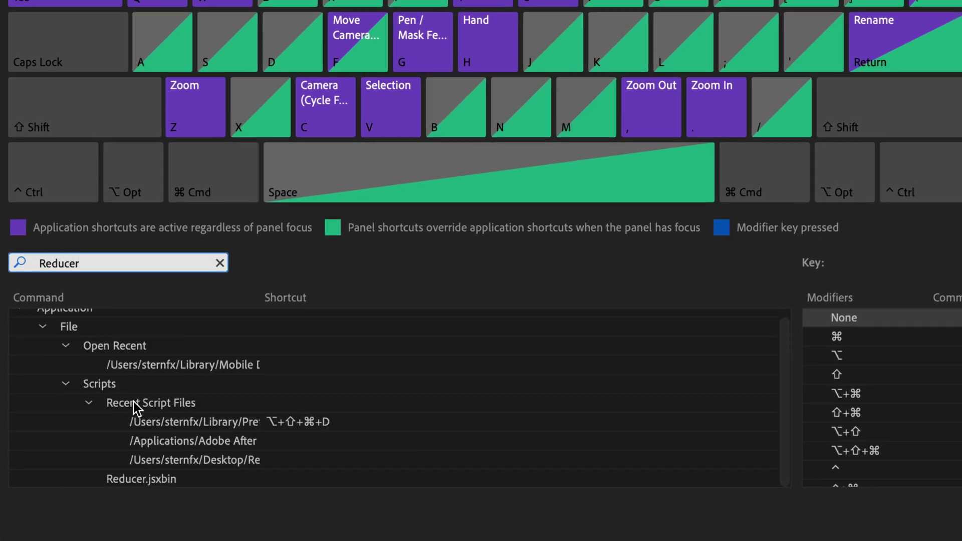
{"action": "left_click", "coordinate": [168, 485]}
{"action": "left_click", "coordinate": [130, 480]}
{"action": "left_click", "coordinate": [338, 481]}
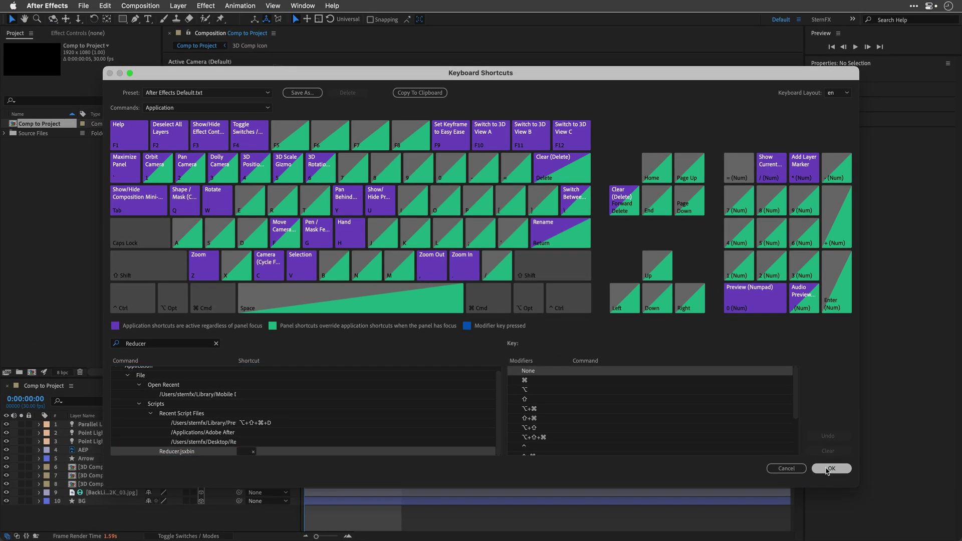
Step: Close the shortcut editor keeping changes and reopen Main Project.aep
{"action": "left_click", "coordinate": [831, 468]}
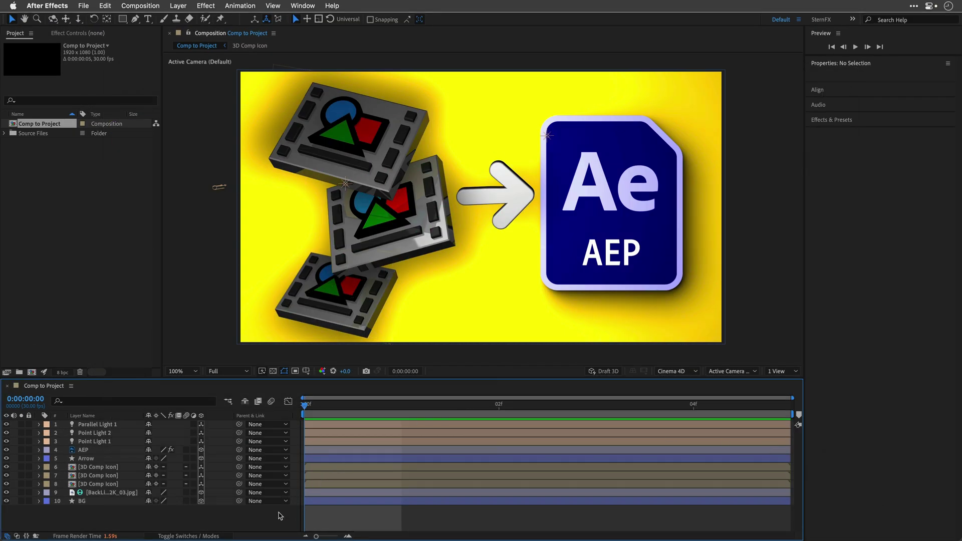
{"action": "left_click", "coordinate": [83, 5]}
{"action": "mouse_move", "coordinate": [98, 54]}
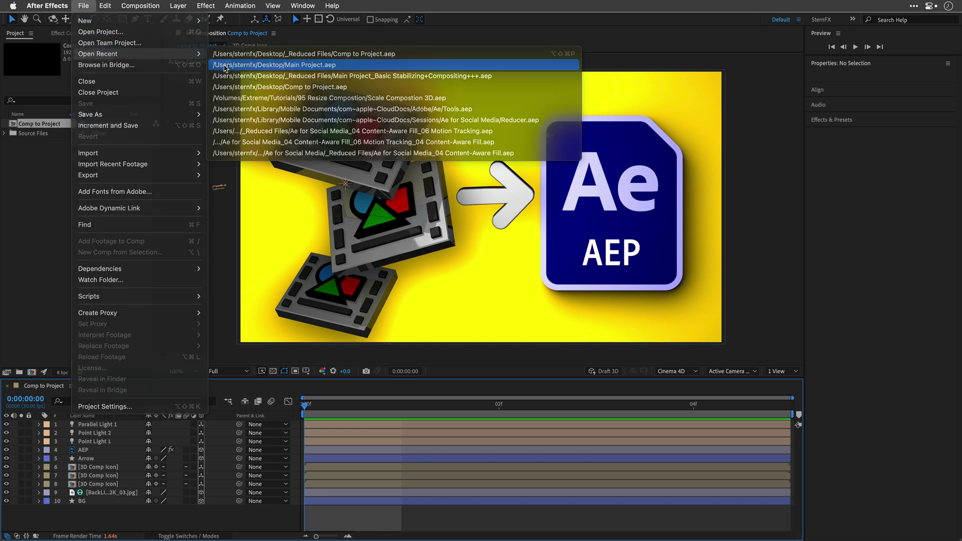
{"action": "left_click", "coordinate": [227, 65]}
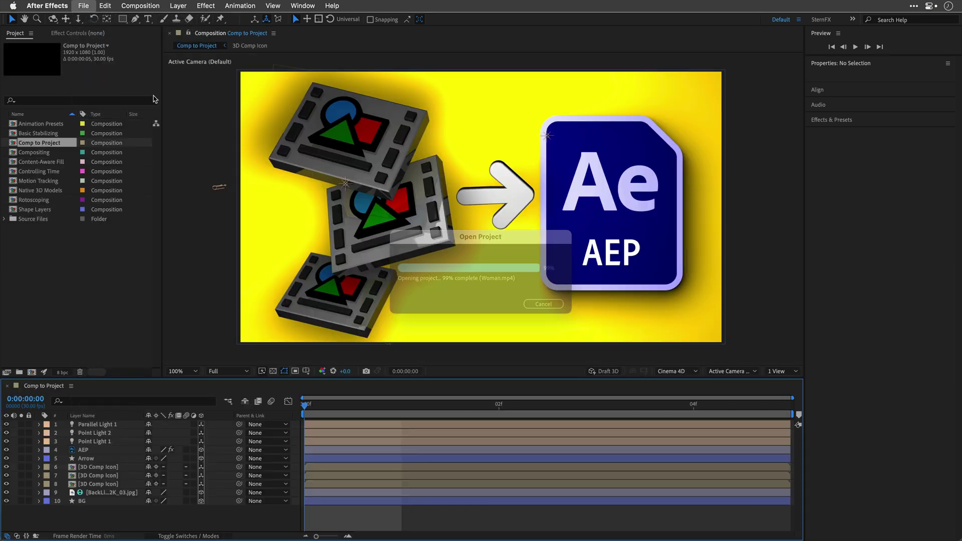
Step: Run the Reducer script on Basic Stabilizing and Motion Tracking together
{"action": "left_click", "coordinate": [41, 133]}
{"action": "left_click", "coordinate": [41, 181], "text": "super"}
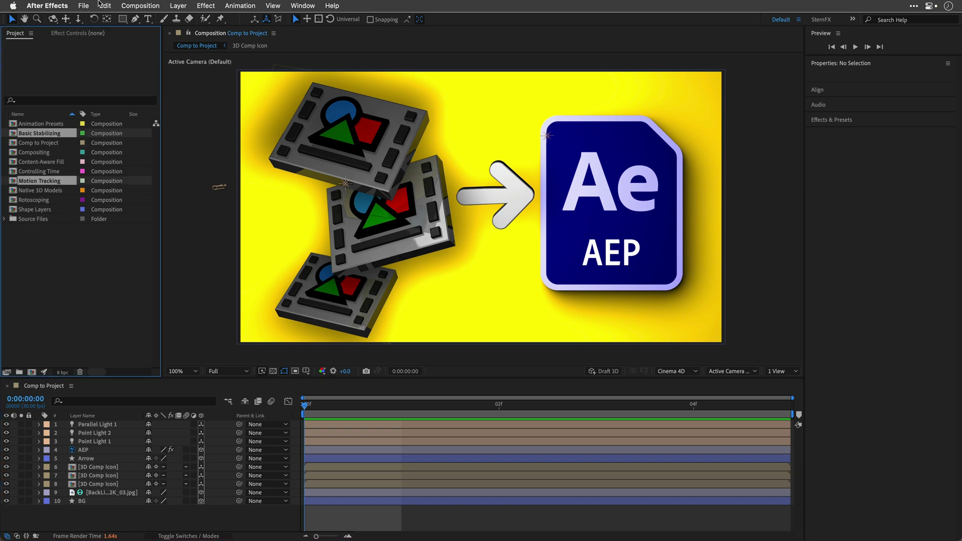
{"action": "left_click", "coordinate": [83, 5]}
{"action": "mouse_move", "coordinate": [139, 296]}
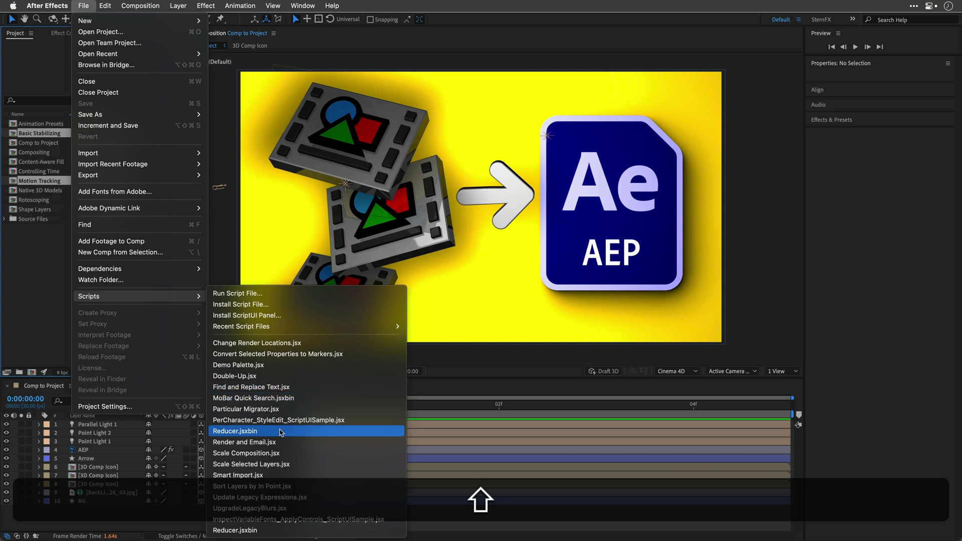
{"action": "left_click", "coordinate": [282, 431]}
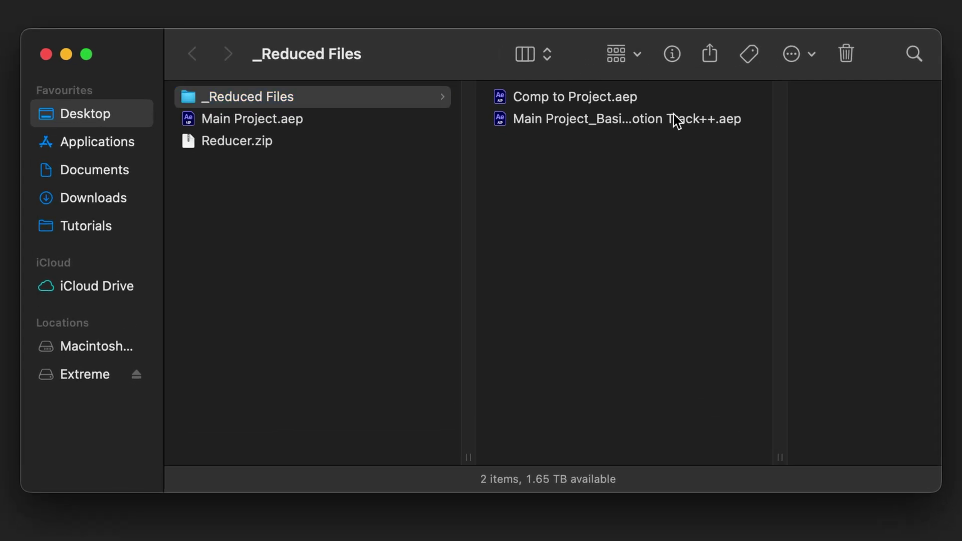
Step: View the reduced Main Project file's full name in Finder without renaming it
{"action": "left_click", "coordinate": [498, 132]}
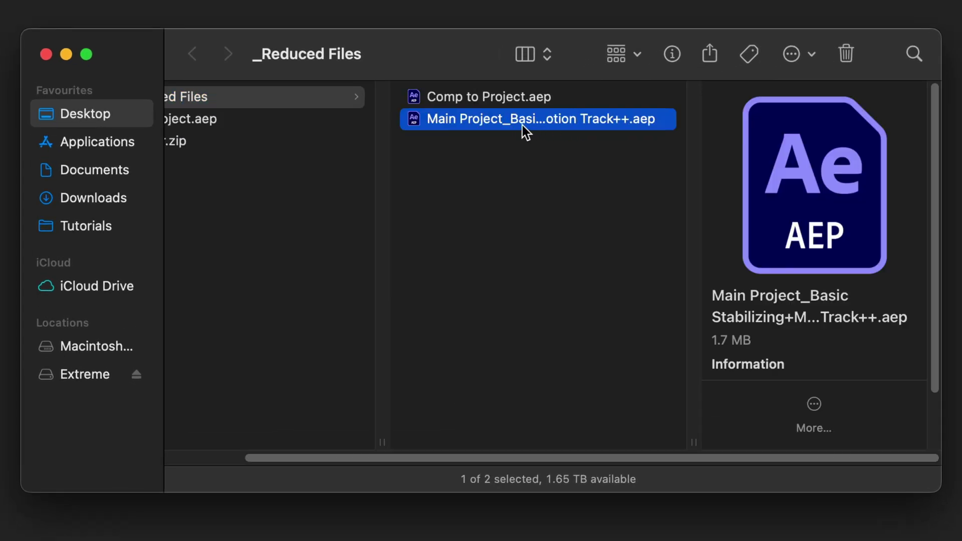
{"action": "key", "text": "Return"}
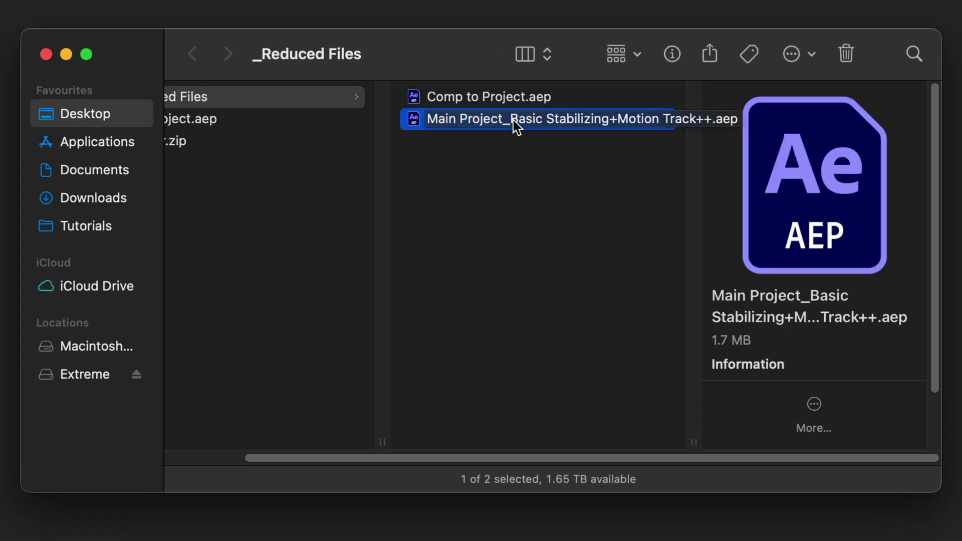
{"action": "key", "text": "Return"}
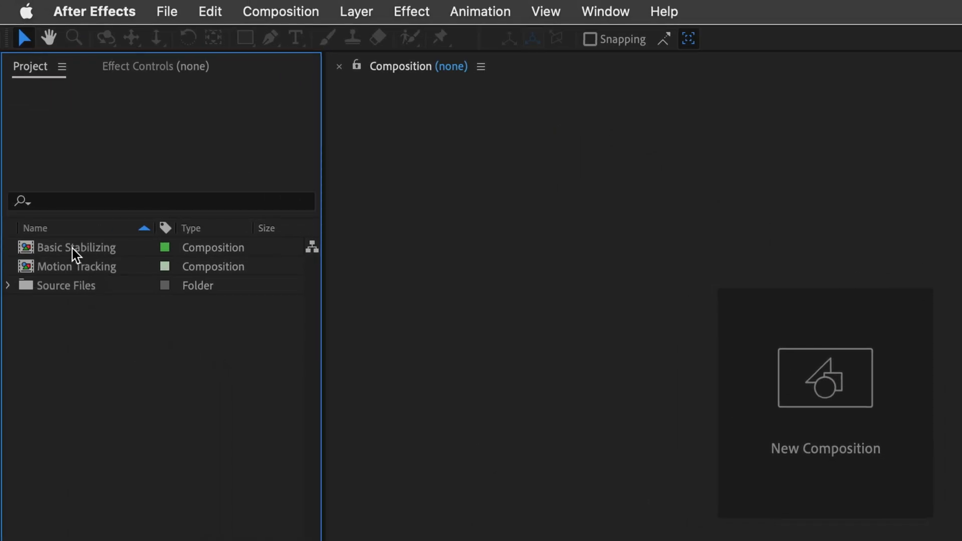
Step: Inspect the Basic Stabilizing and Motion Tracking comps and the Source Files folder
{"action": "left_click", "coordinate": [69, 247]}
{"action": "left_click", "coordinate": [65, 268]}
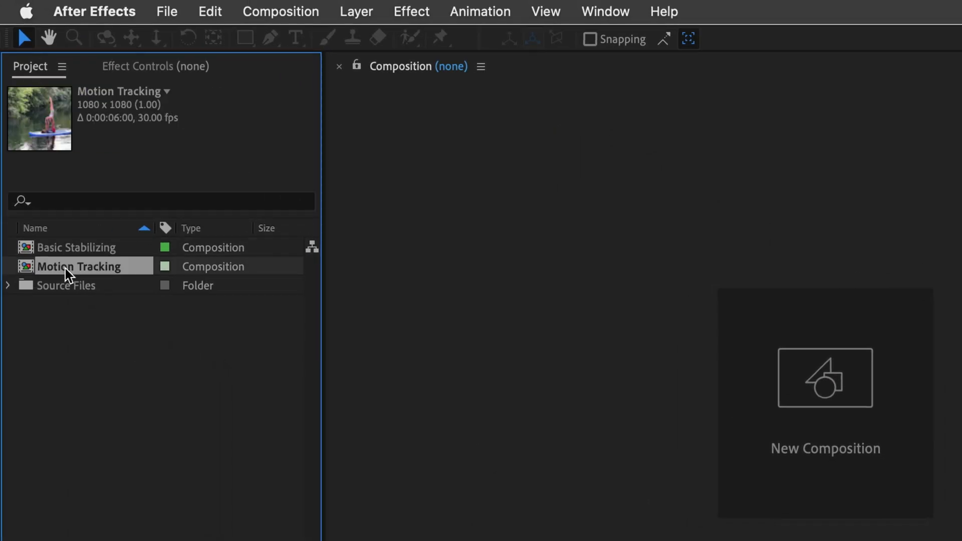
{"action": "left_click", "coordinate": [8, 287]}
{"action": "left_click", "coordinate": [49, 332]}
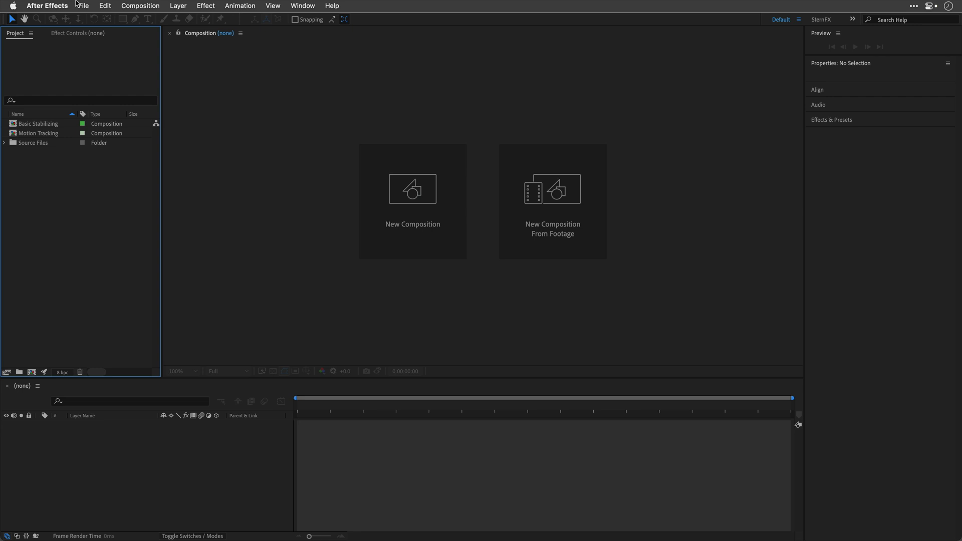
Step: Reopen Main Project.aep and select the Native 3D Models through Shape Layers comps
{"action": "left_click", "coordinate": [80, 6]}
{"action": "mouse_move", "coordinate": [98, 54]}
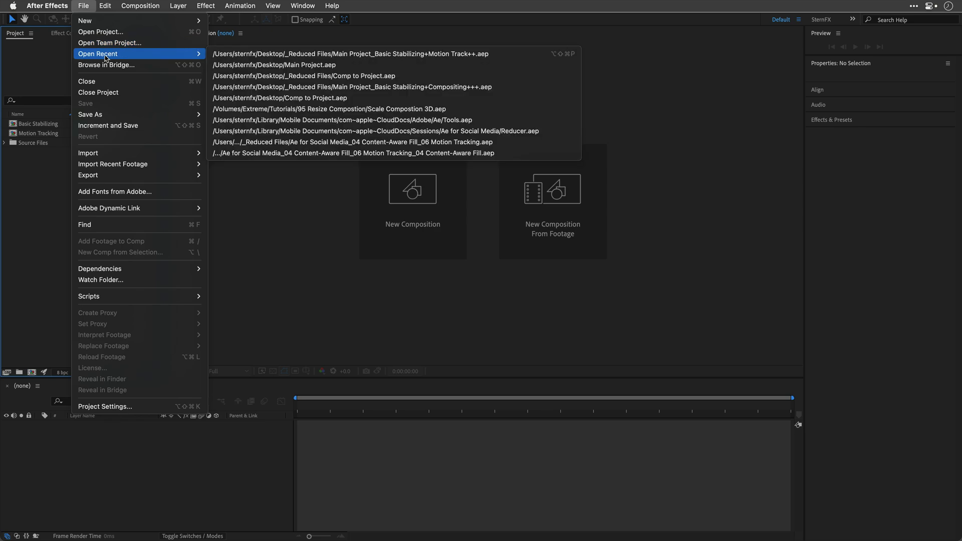
{"action": "left_click", "coordinate": [234, 66]}
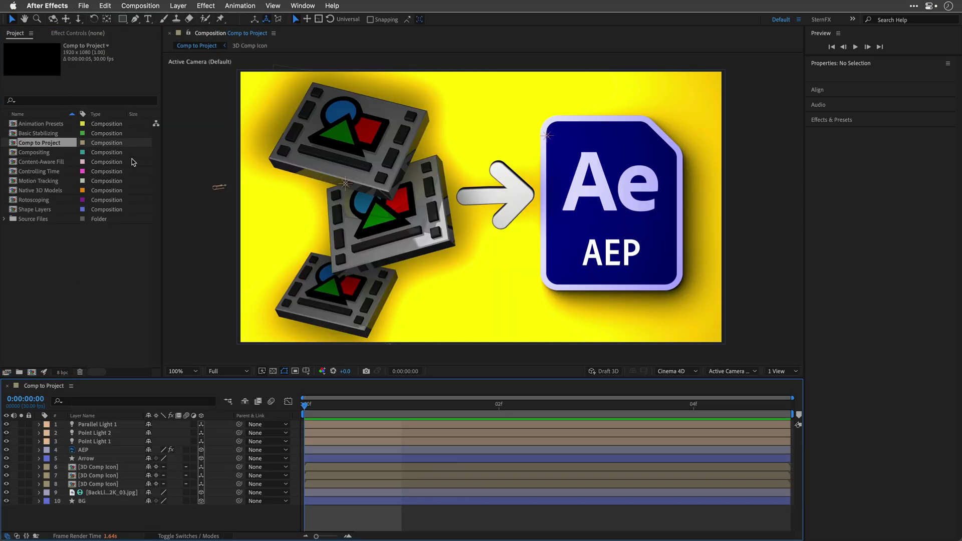
{"action": "left_click", "coordinate": [36, 209]}
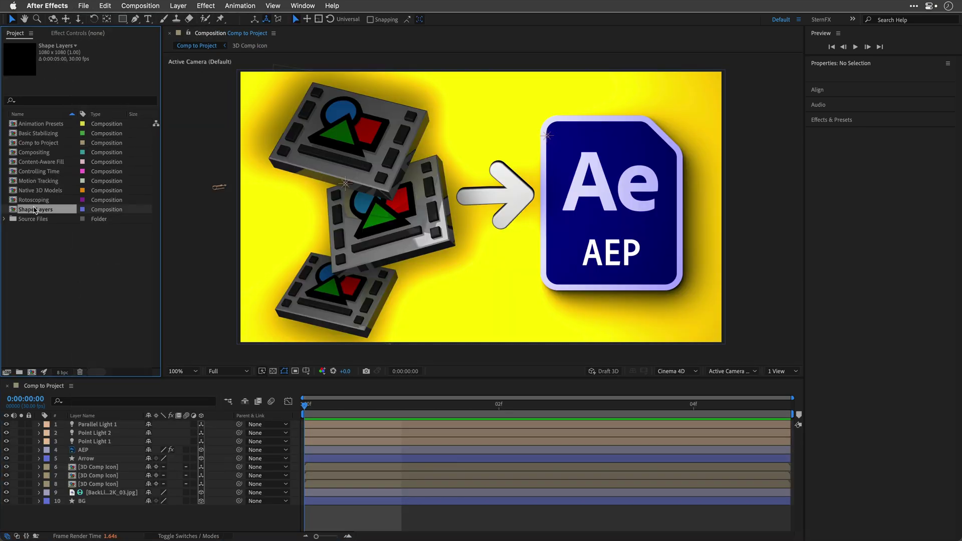
{"action": "left_click", "coordinate": [39, 191], "text": "shift"}
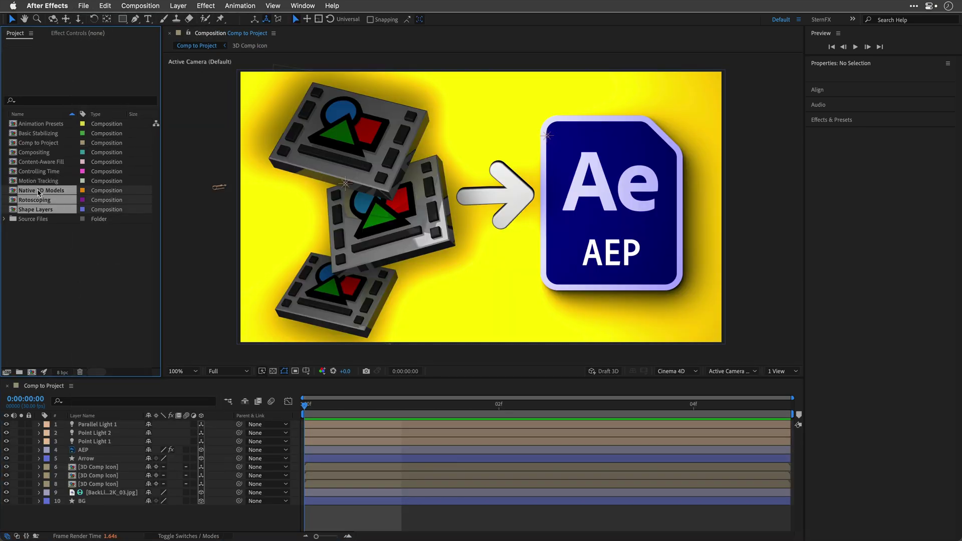
{"action": "left_click", "coordinate": [82, 5]}
{"action": "mouse_move", "coordinate": [89, 296]}
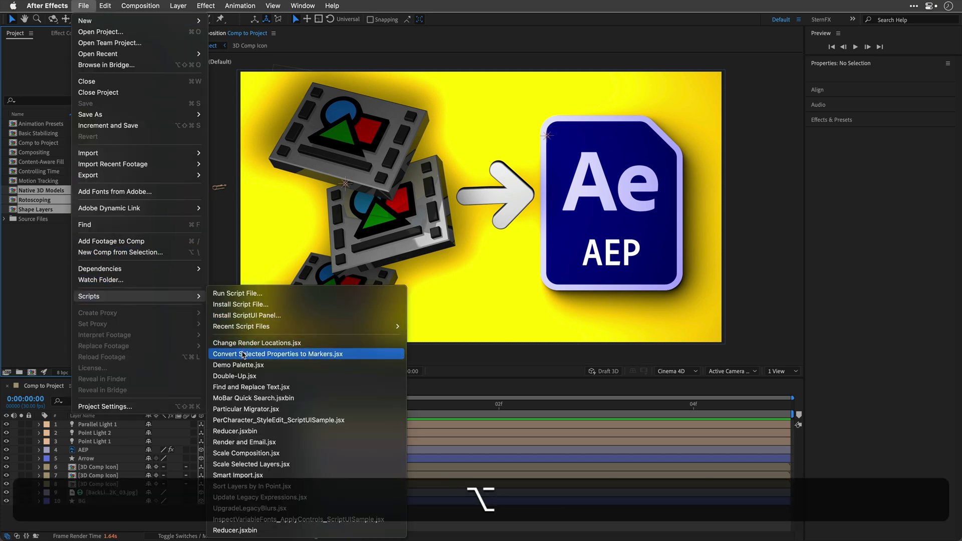
Step: Run Reducer.jsxbin on the three comps, then inspect the reduced project's comps and Source Files folder
{"action": "left_click", "coordinate": [247, 431]}
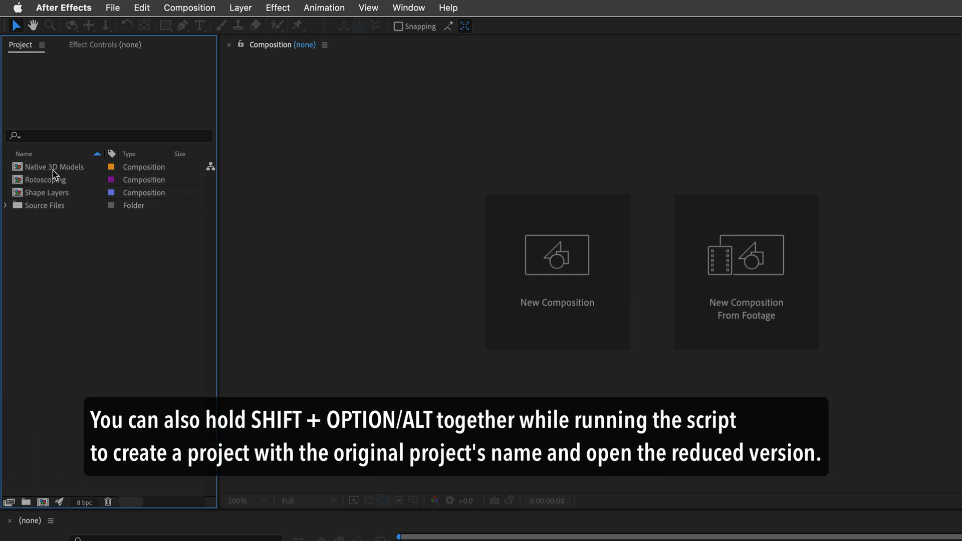
{"action": "left_click", "coordinate": [53, 167]}
{"action": "left_click", "coordinate": [50, 192]}
{"action": "left_click", "coordinate": [50, 205]}
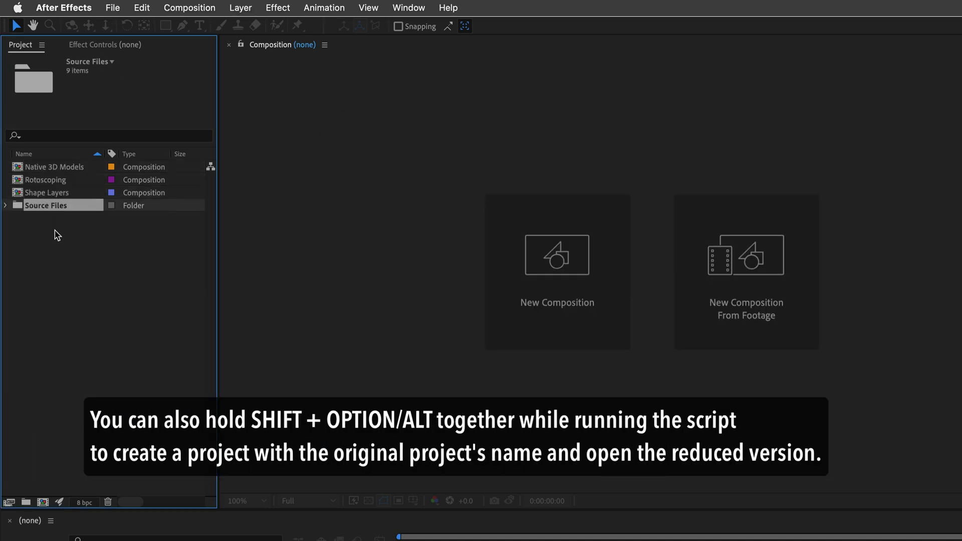
{"action": "left_click", "coordinate": [57, 236]}
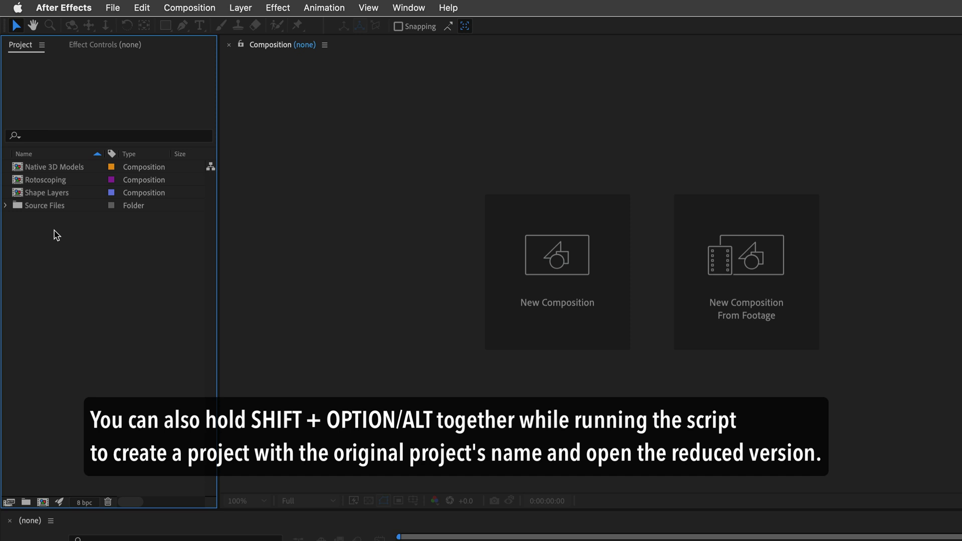
{"action": "left_click", "coordinate": [6, 206]}
{"action": "left_click", "coordinate": [6, 206]}
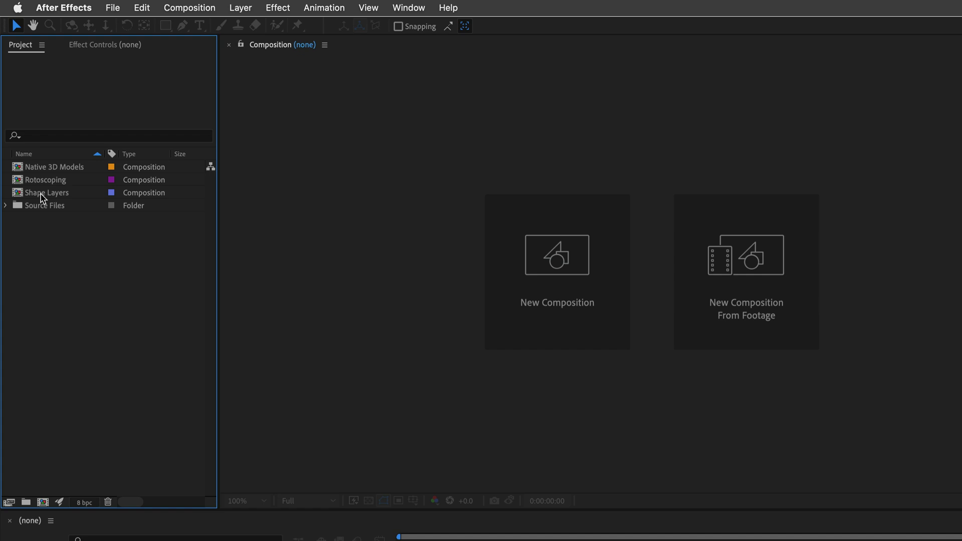
Step: Collect the reduced Native 3D Models project and its footage into a chosen destination folder
{"action": "left_click", "coordinate": [114, 7]}
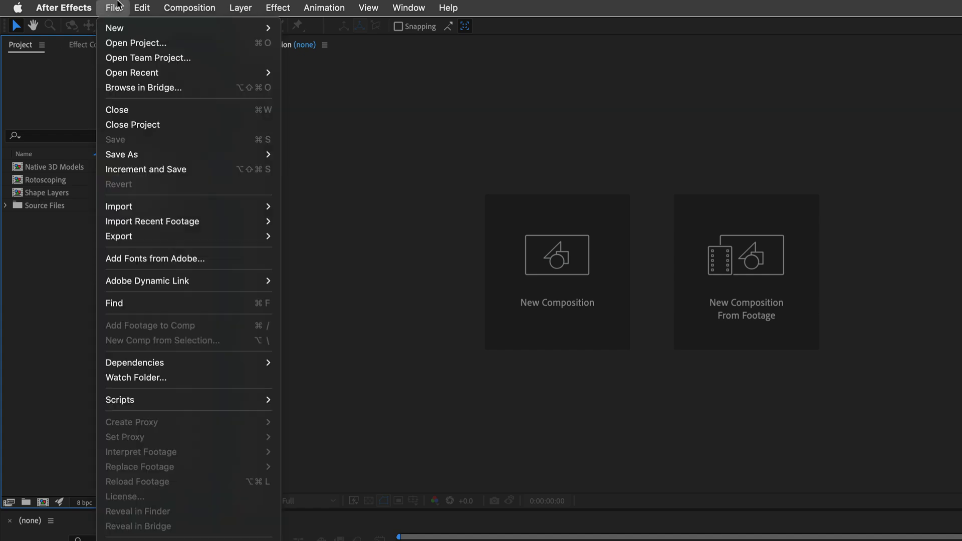
{"action": "mouse_move", "coordinate": [188, 363]}
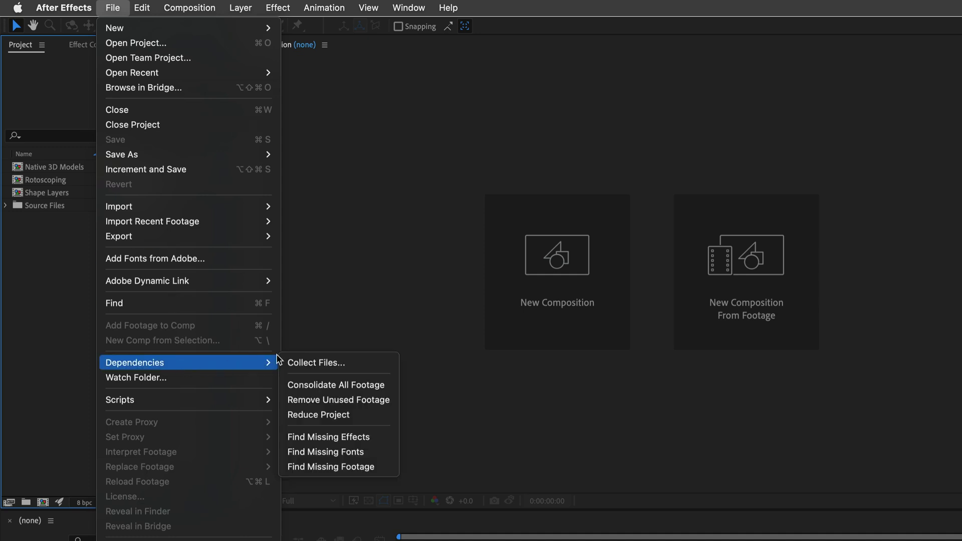
{"action": "left_click", "coordinate": [369, 363]}
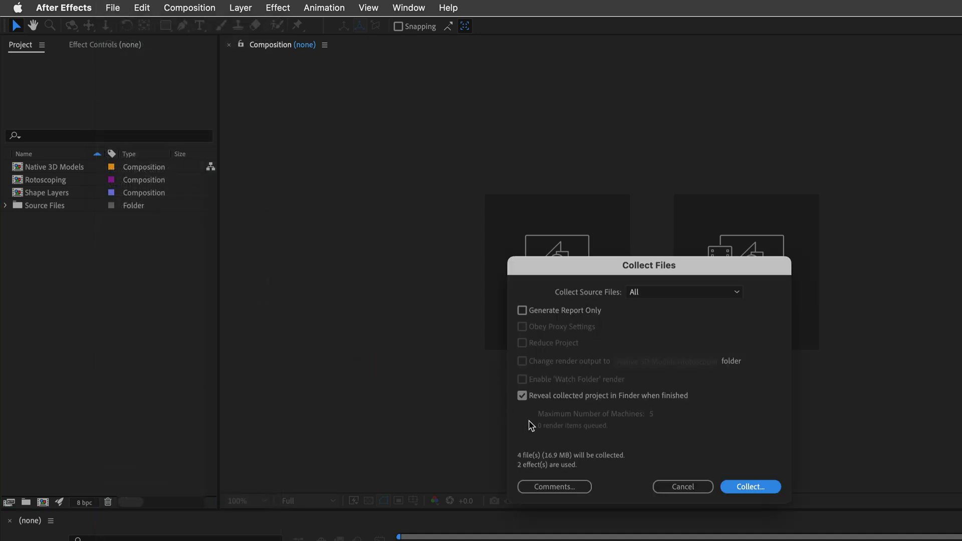
{"action": "left_click", "coordinate": [752, 487]}
{"action": "left_click", "coordinate": [886, 403]}
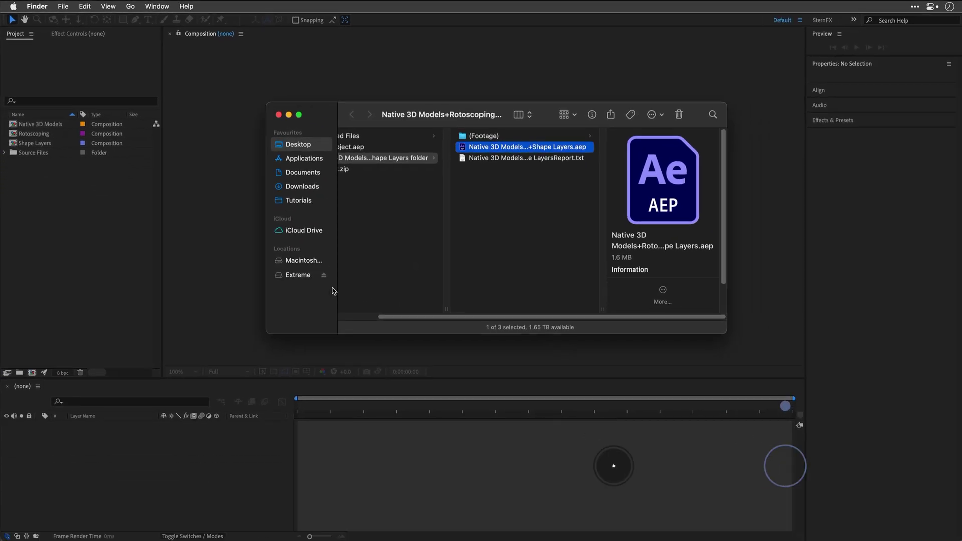
{"action": "left_click", "coordinate": [82, 219]}
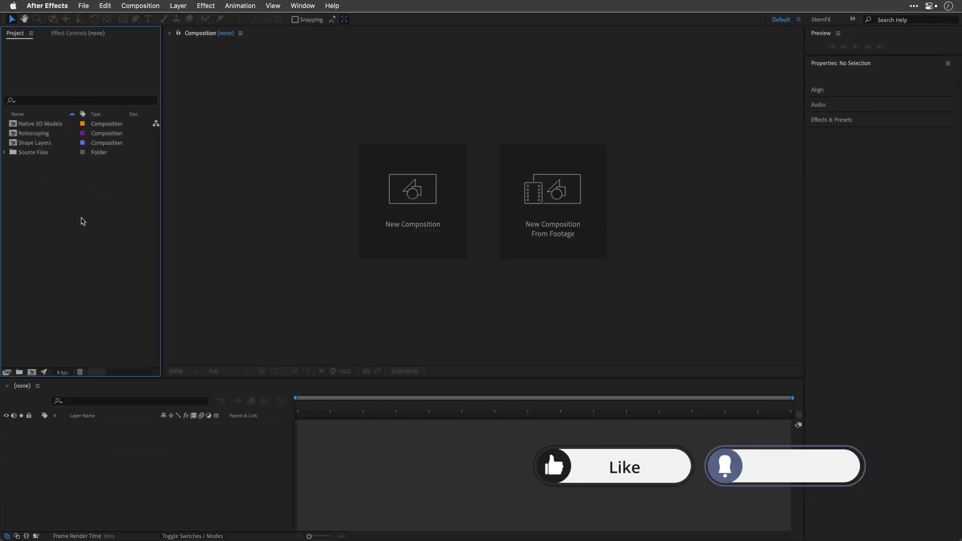